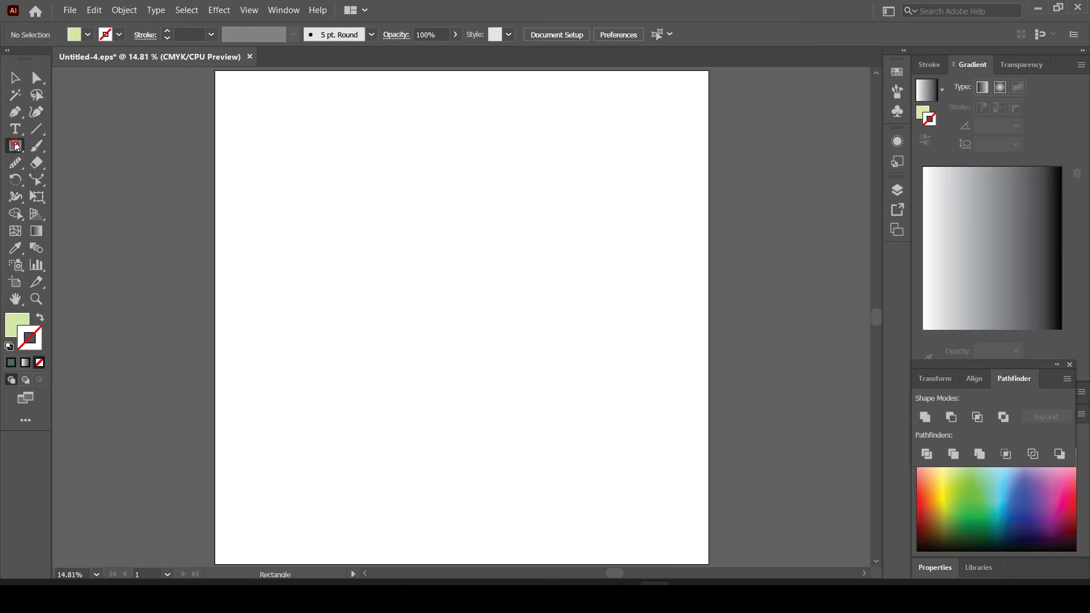
- Draw a large pale green circle, then enlarge and position it on the page
drag(17, 147, 97, 179)
drag(336, 176, 669, 469)
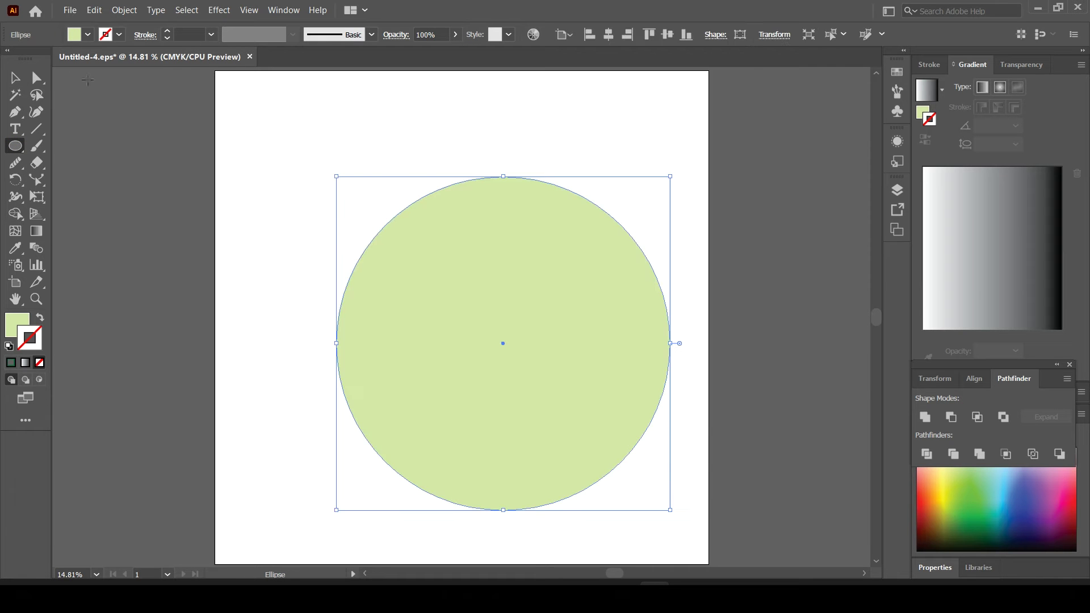
click(14, 78)
drag(505, 206, 443, 157)
drag(608, 459, 649, 502)
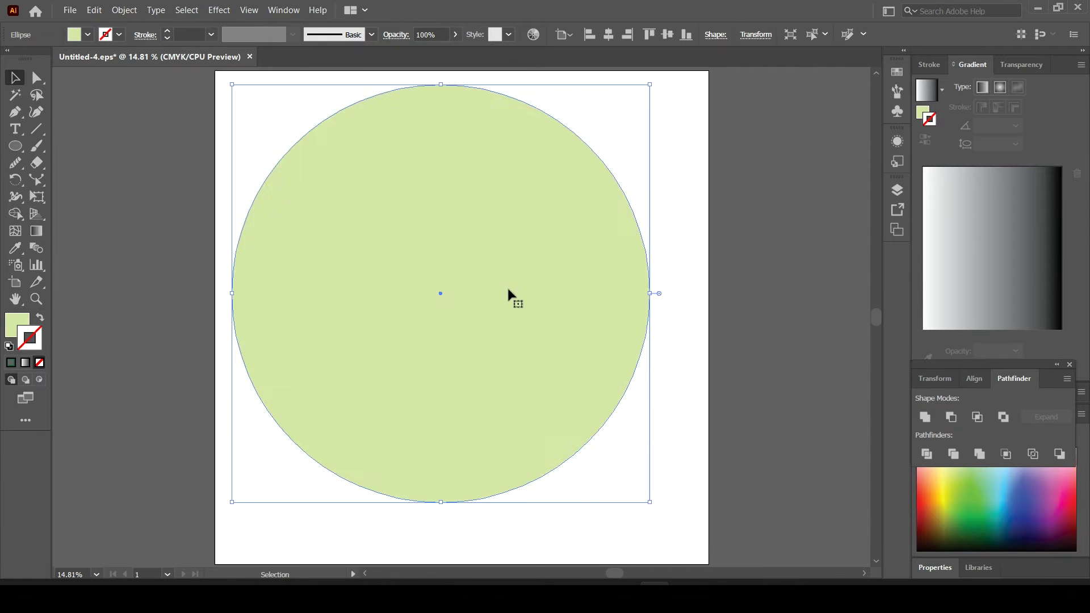
drag(522, 310, 548, 317)
- Delete the circle's top anchor to make a half-circle and move it up about 155 px
click(37, 77)
click(467, 92)
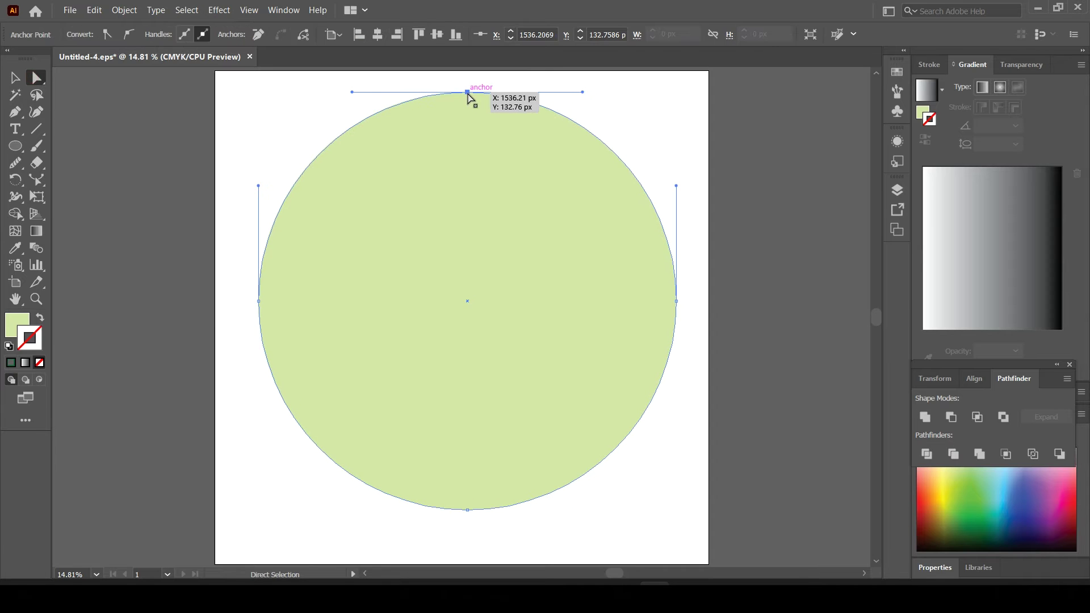
key(Delete)
click(14, 77)
drag(499, 361, 507, 273)
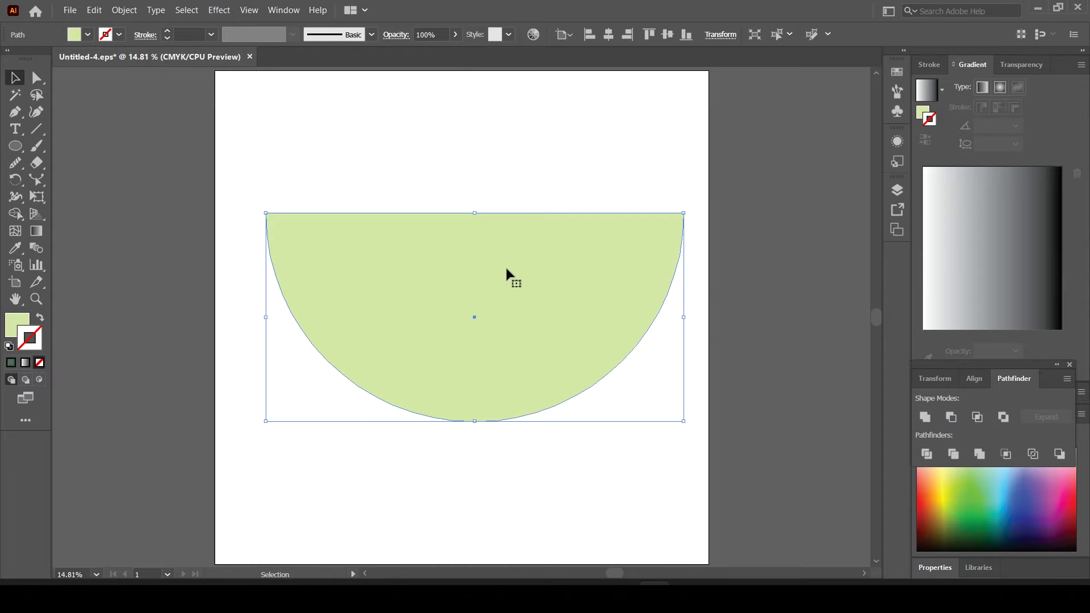
double_click(17, 326)
- Make the half-circle's stroke dark green 2b7c00 and set its weight to 93 pt
text(2b7c00)
key(Return)
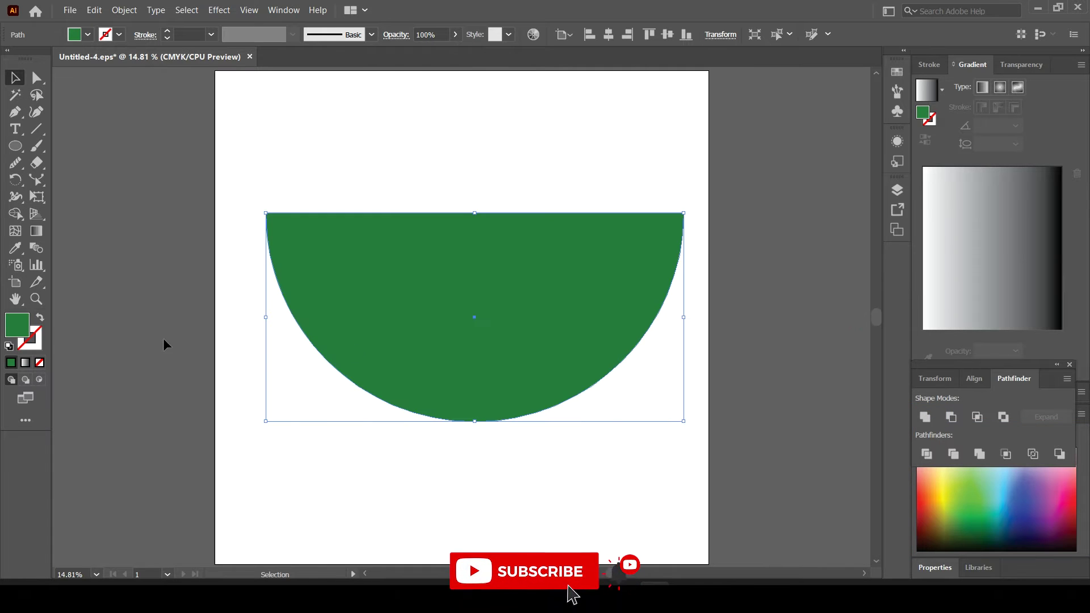
key(shift+x)
double_click(186, 34)
text(11)
key(Return)
scroll(193, 34, up, 20)
scroll(193, 34, up, 20)
scroll(193, 34, up, 19)
scroll(193, 34, up, 3)
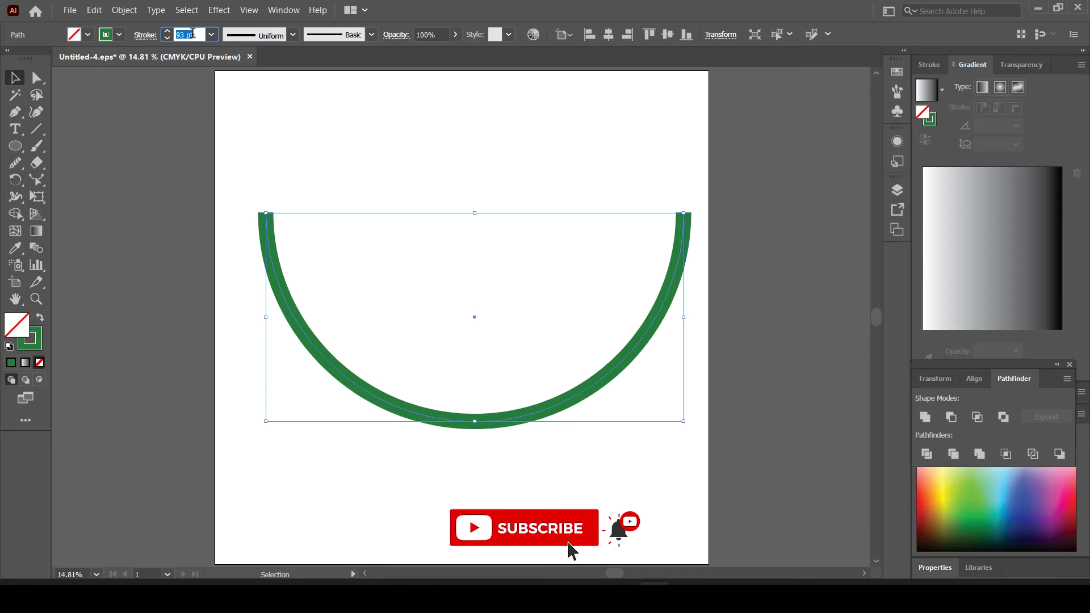
- Fill the half-circle with yellow-green d2f453 and nudge the front copy slightly up-right
double_click(22, 324)
text(d2f453)
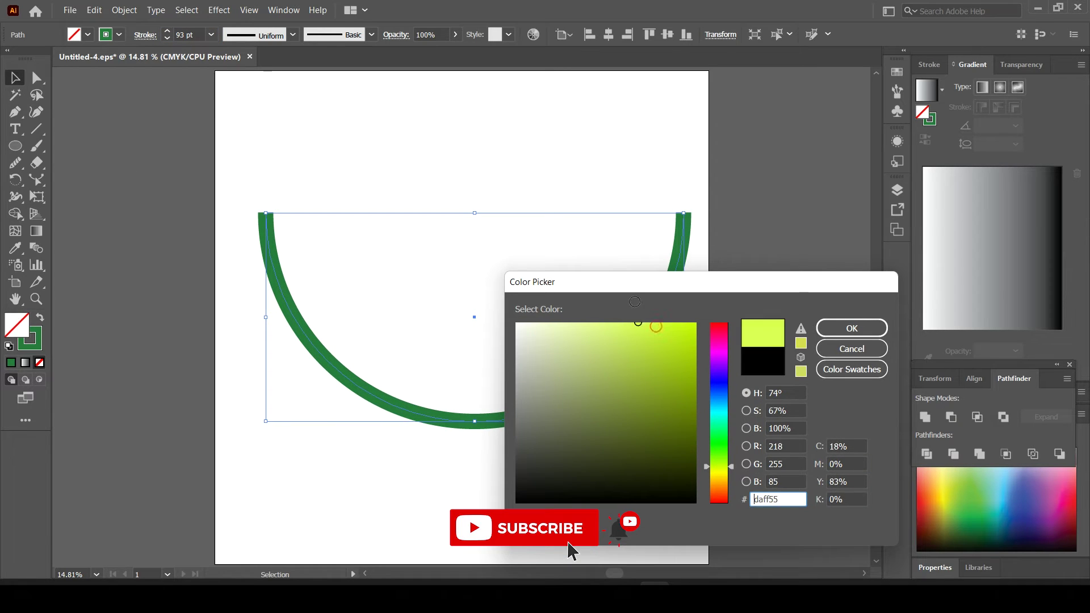
click(852, 328)
key(a)
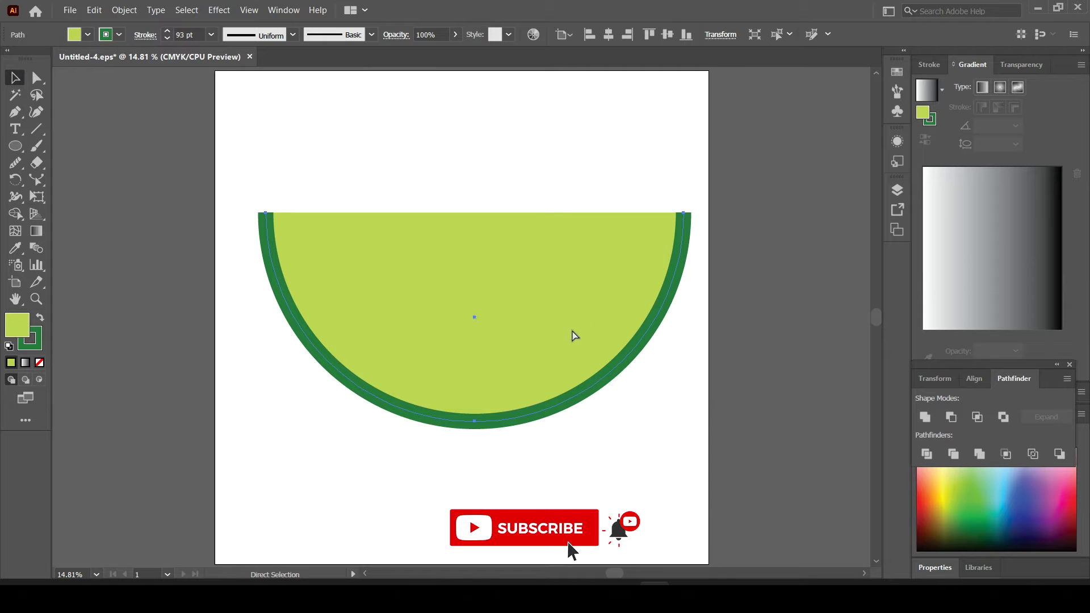
drag(561, 318, 569, 315)
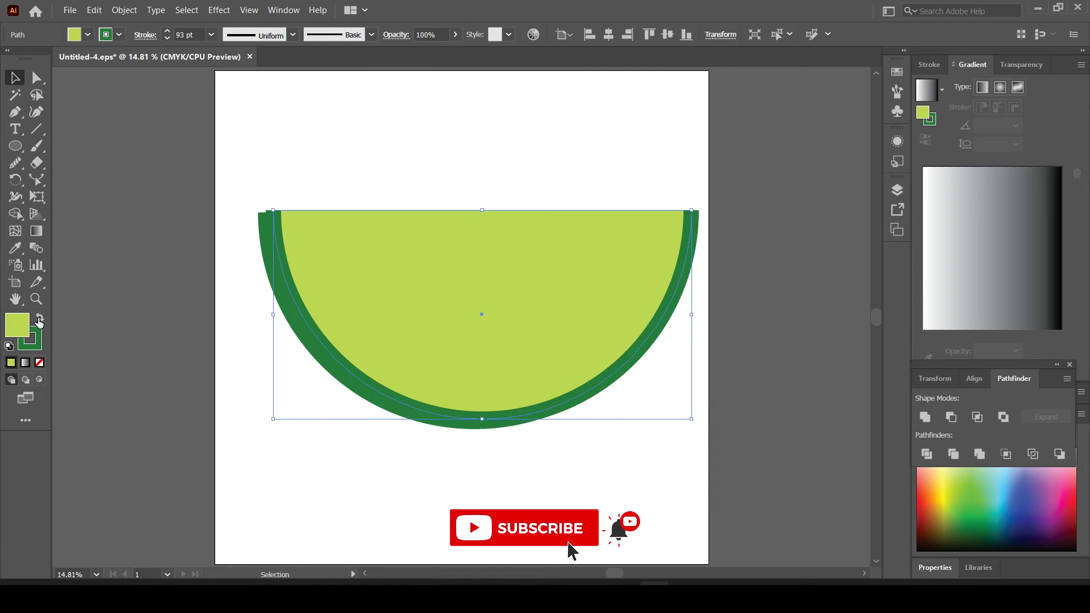
- Remove the front half-circle's stroke and fill it red from the swatches
click(109, 36)
click(9, 57)
click(74, 35)
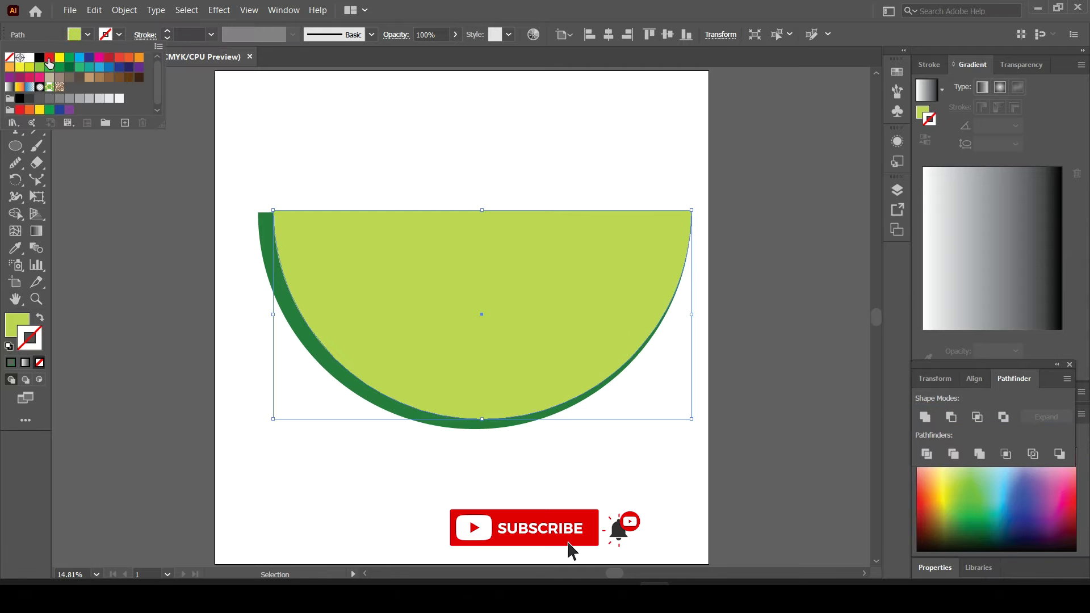
click(49, 57)
click(557, 330)
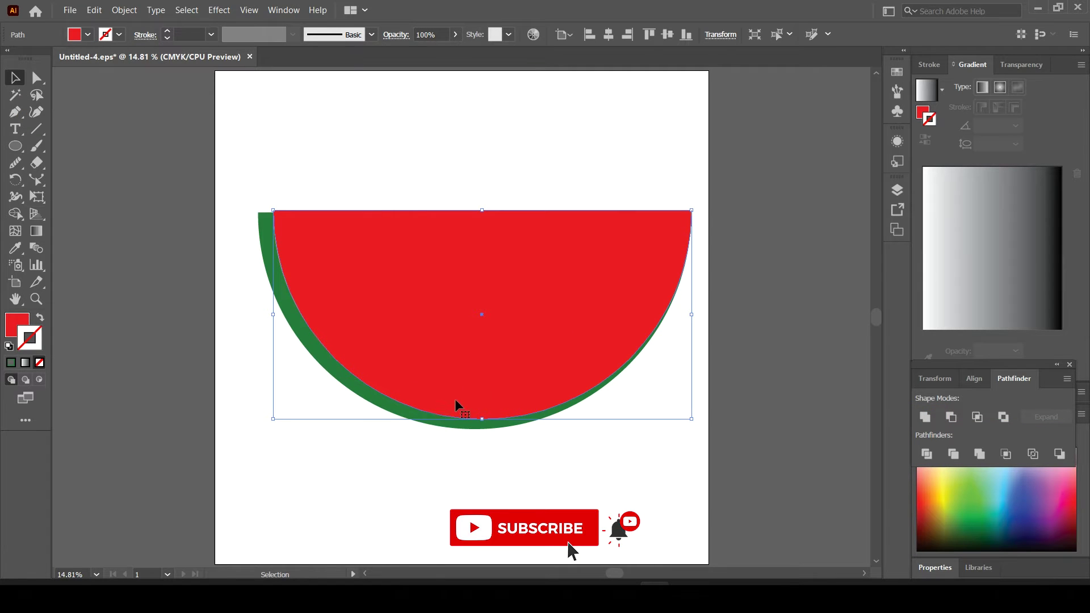
- Shrink the red half-circle and nudge it down inside the green rind
drag(455, 399, 448, 391)
drag(682, 202, 671, 214)
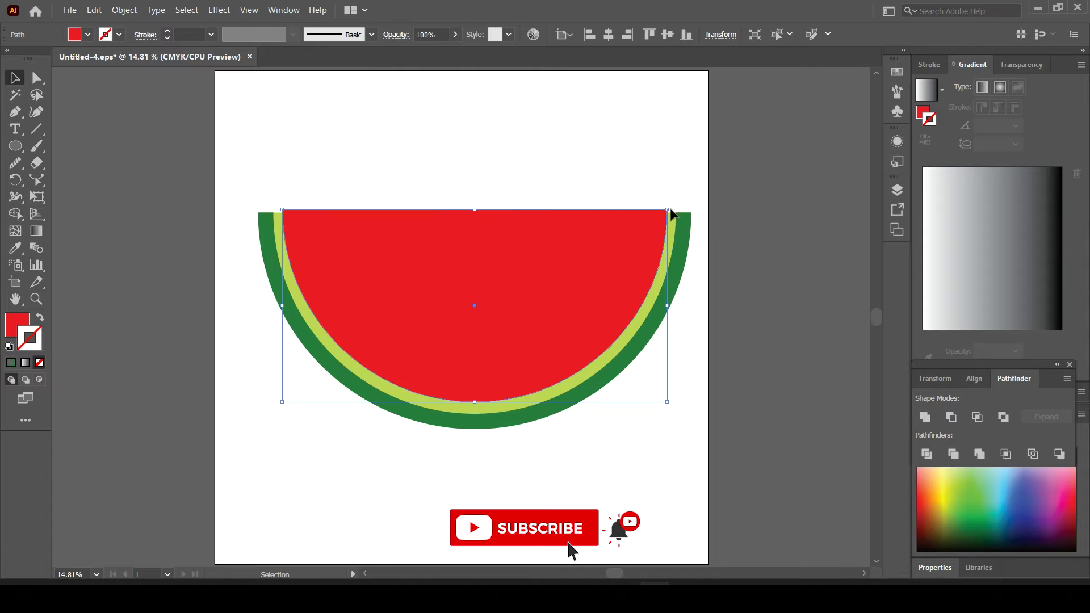
drag(564, 294, 557, 301)
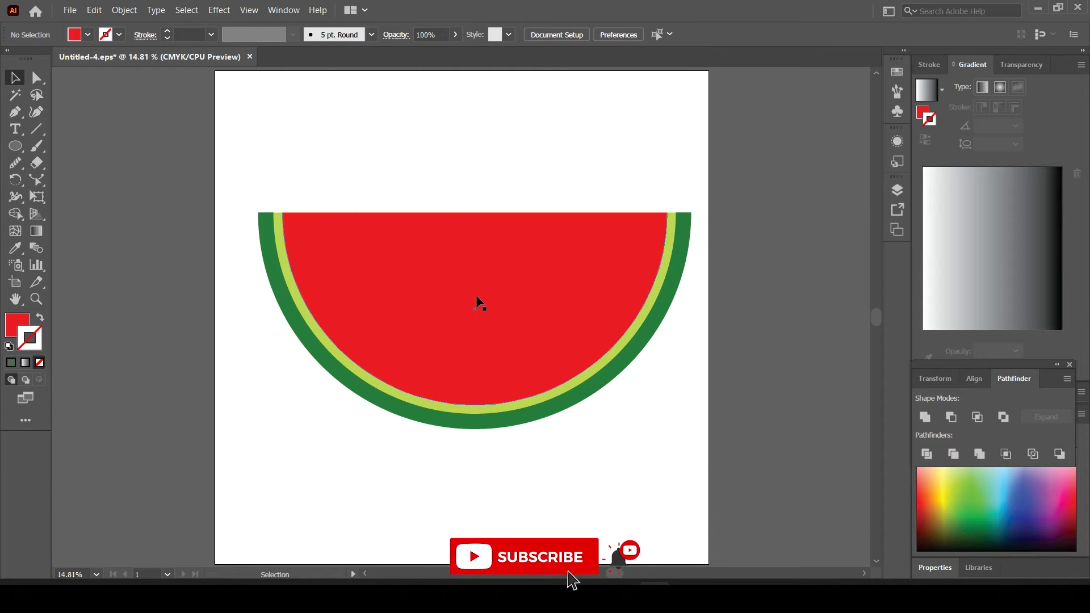
click(536, 176)
scroll(537, 289, up, 2)
scroll(537, 301, down, 3)
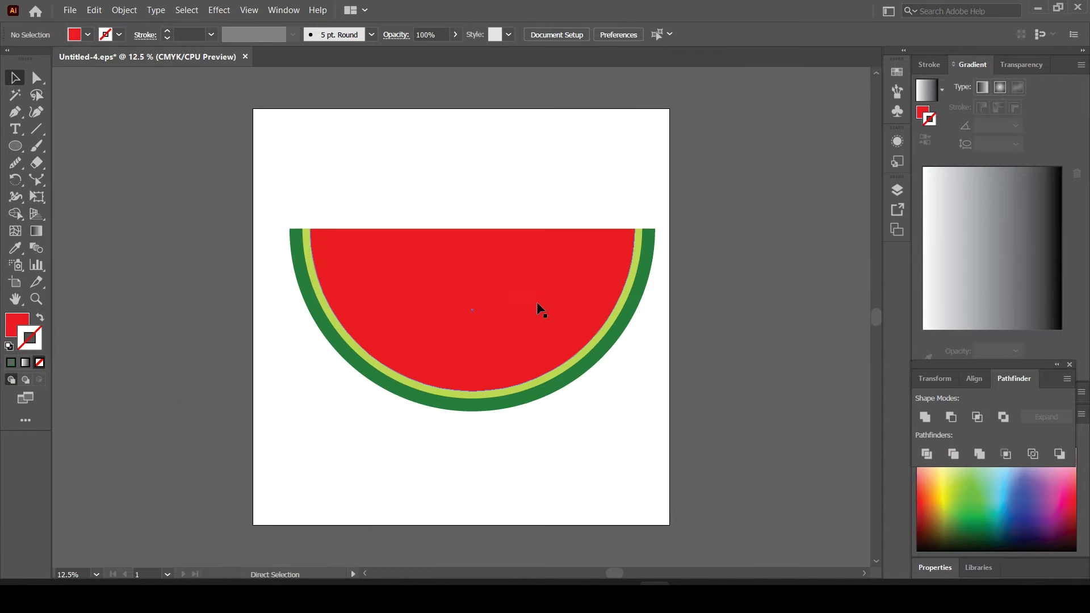
drag(432, 137, 471, 176)
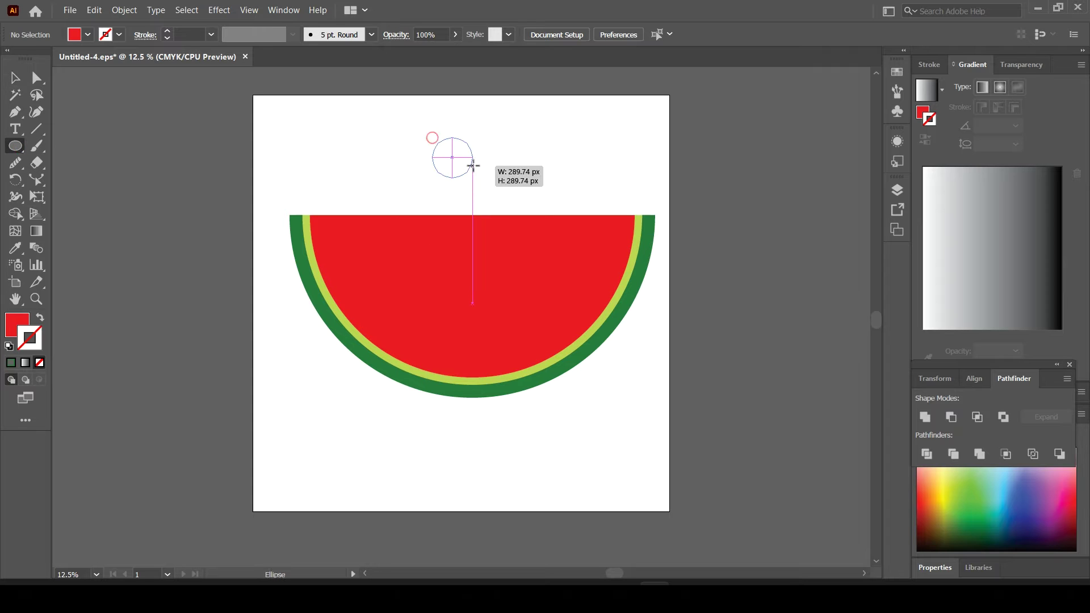
- Draw a red triangle above the small circle and fit the circle beneath it
scroll(495, 236, up, 1)
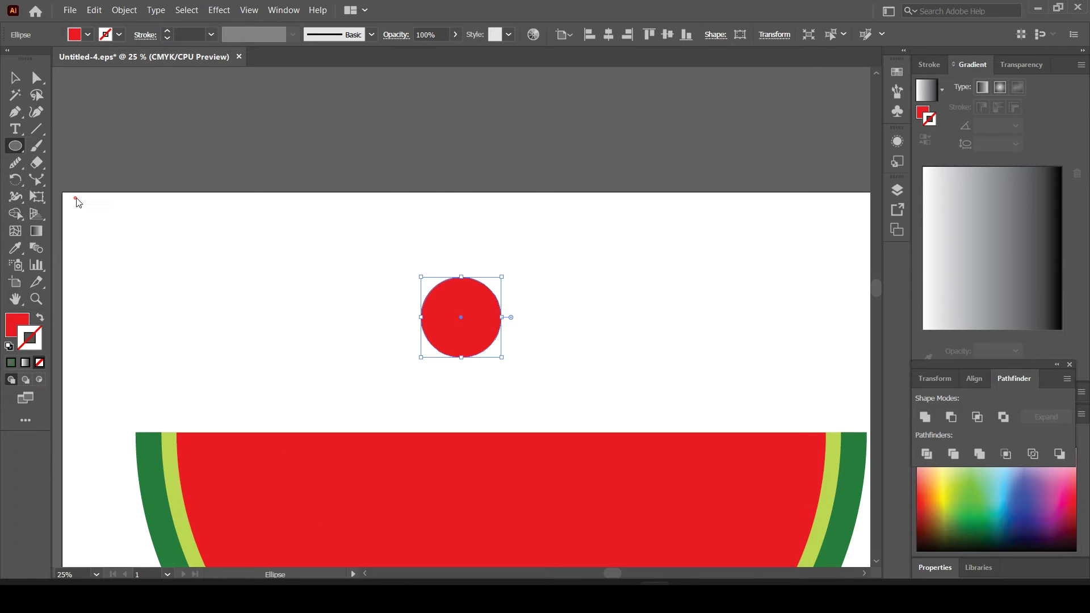
mouse_move(428, 224)
mouse_down()
mouse_move(467, 246)
mouse_move(475, 277)
mouse_up()
key(v)
click(596, 287)
drag(473, 316, 470, 320)
drag(498, 360, 499, 360)
mouse_move(460, 313)
mouse_down()
mouse_move(465, 268)
mouse_move(499, 198)
mouse_move(503, 222)
mouse_up()
- Select both the triangle and the circle together
scroll(487, 275, up, 4)
key(ctrl+shift+a)
scroll(546, 346, down, 2)
scroll(536, 370, down, 2)
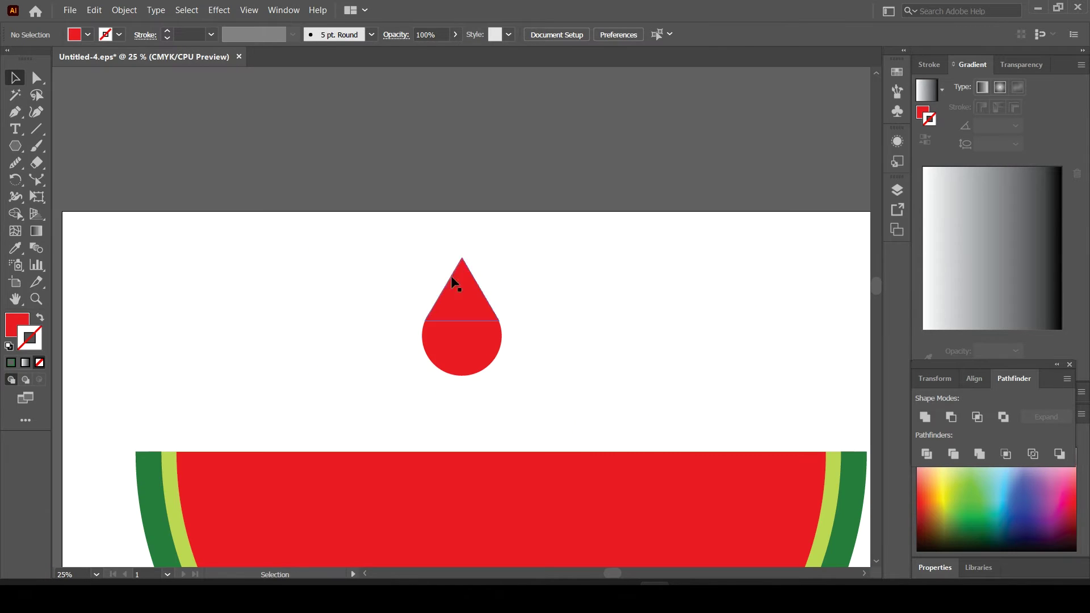
scroll(479, 305, down, 1)
key(ctrl+a)
scroll(519, 273, down, 2)
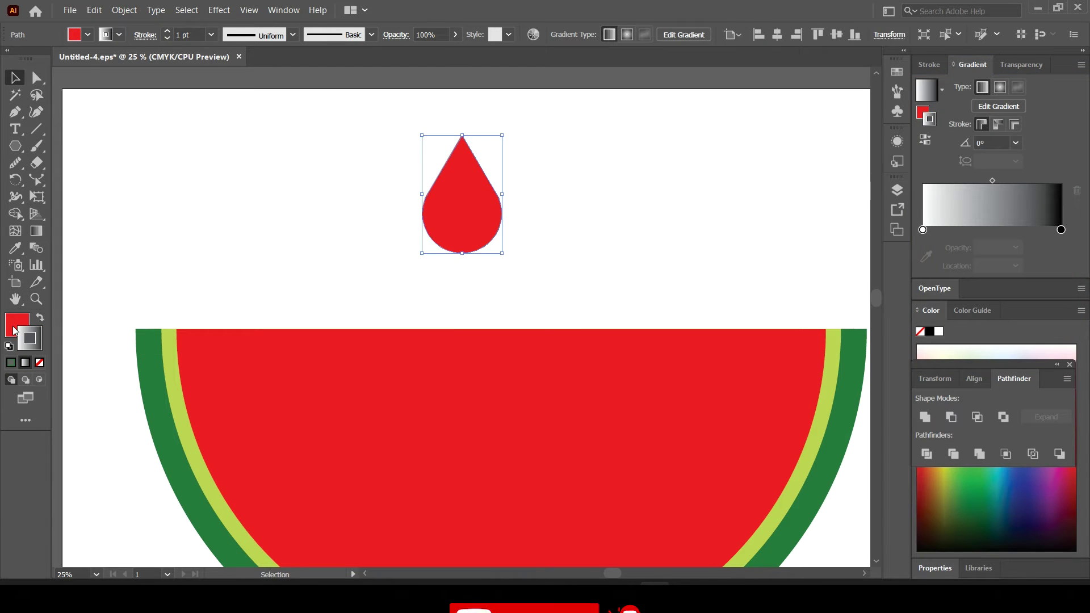
- Give the teardrop a gradient fill with no stroke and a dark grey left stop
click(25, 363)
key(g)
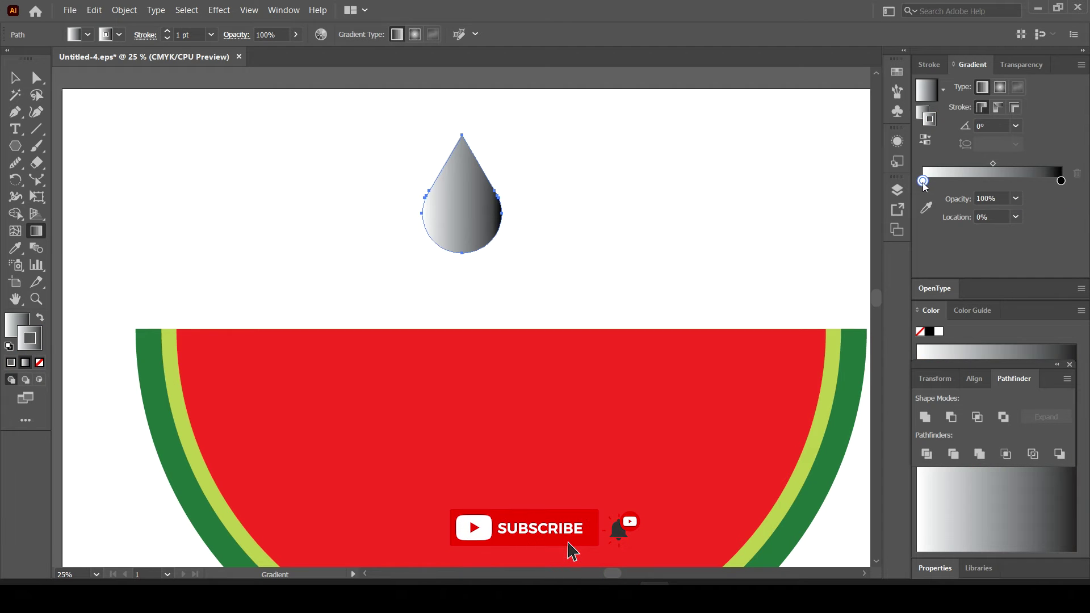
double_click(922, 180)
click(918, 258)
click(26, 336)
click(422, 194)
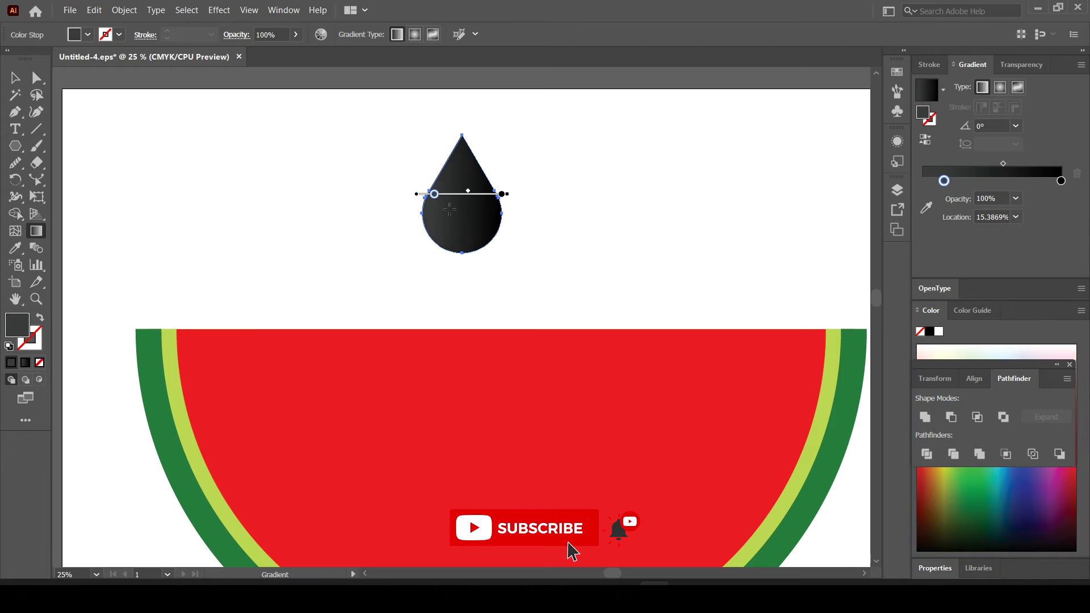
key(v)
click(419, 197)
- Draw a small grey highlight oval inside the teardrop and adjust its tip anchors
key(l)
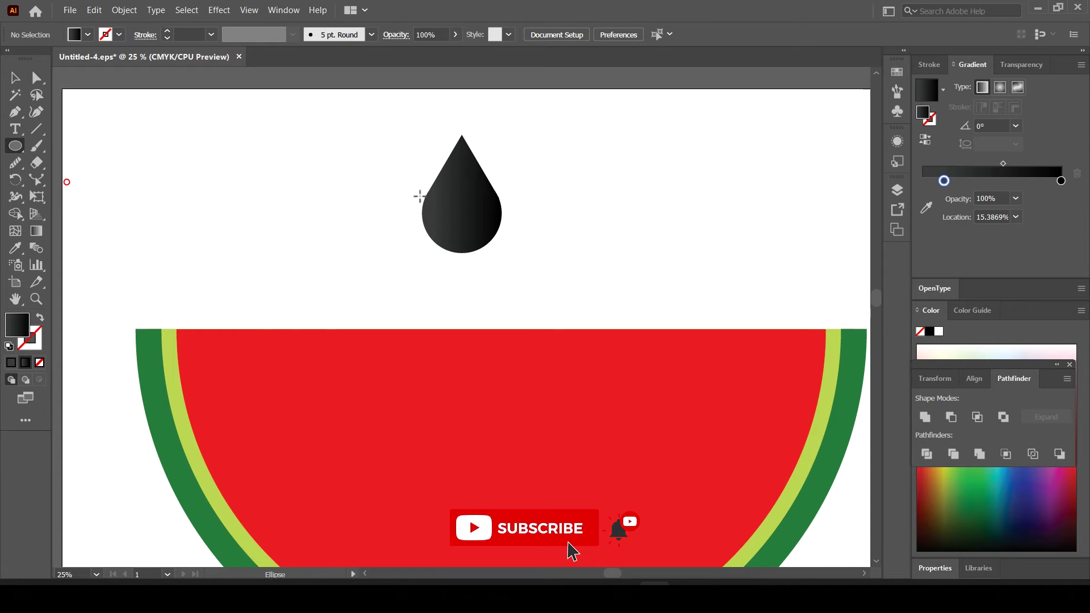
drag(442, 216, 445, 220)
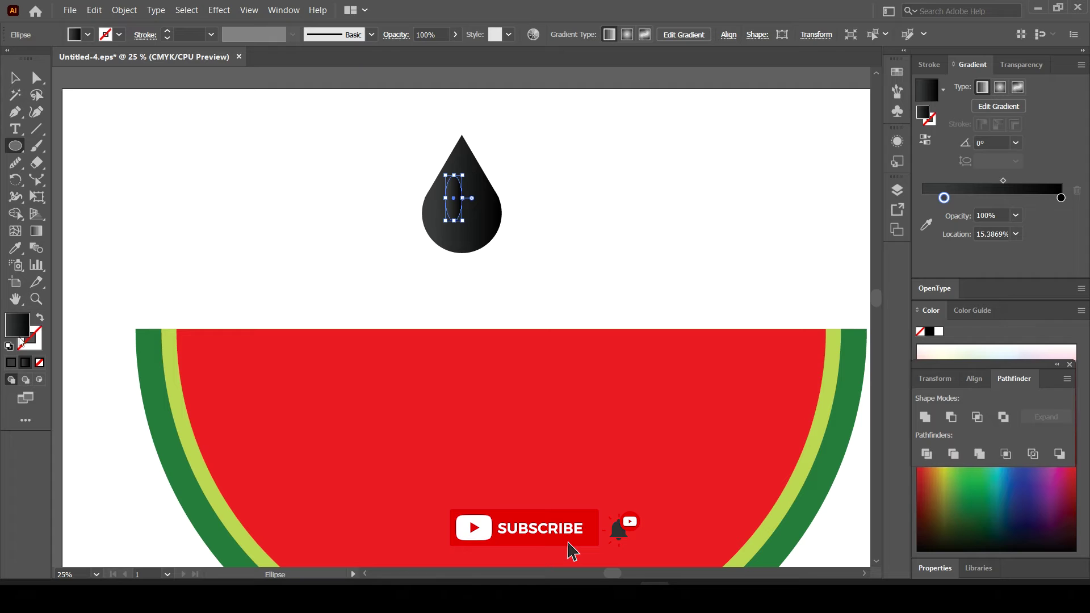
click(897, 209)
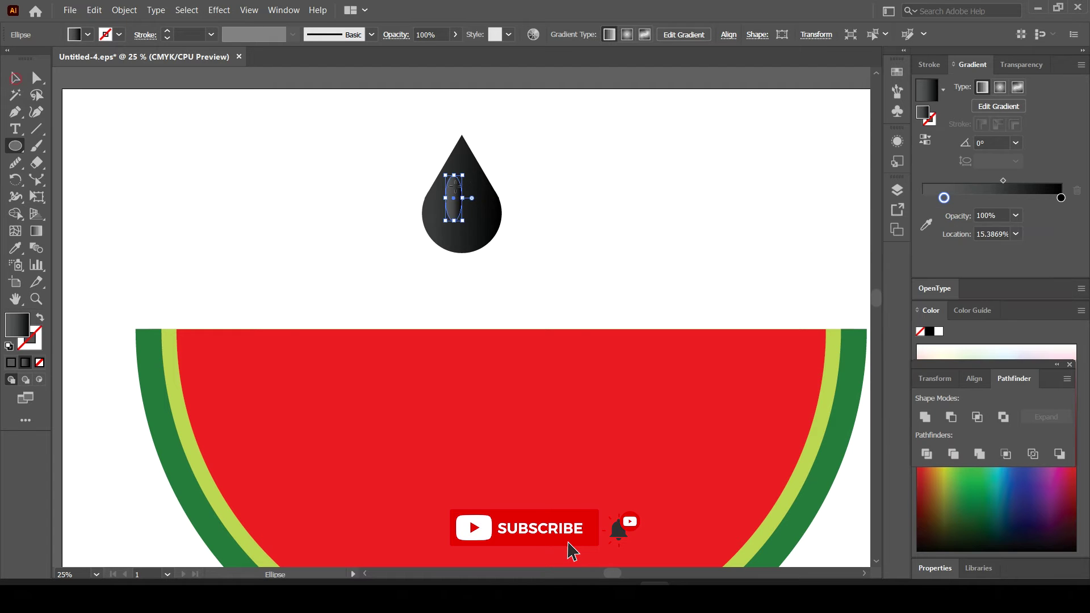
drag(462, 197, 459, 200)
click(38, 79)
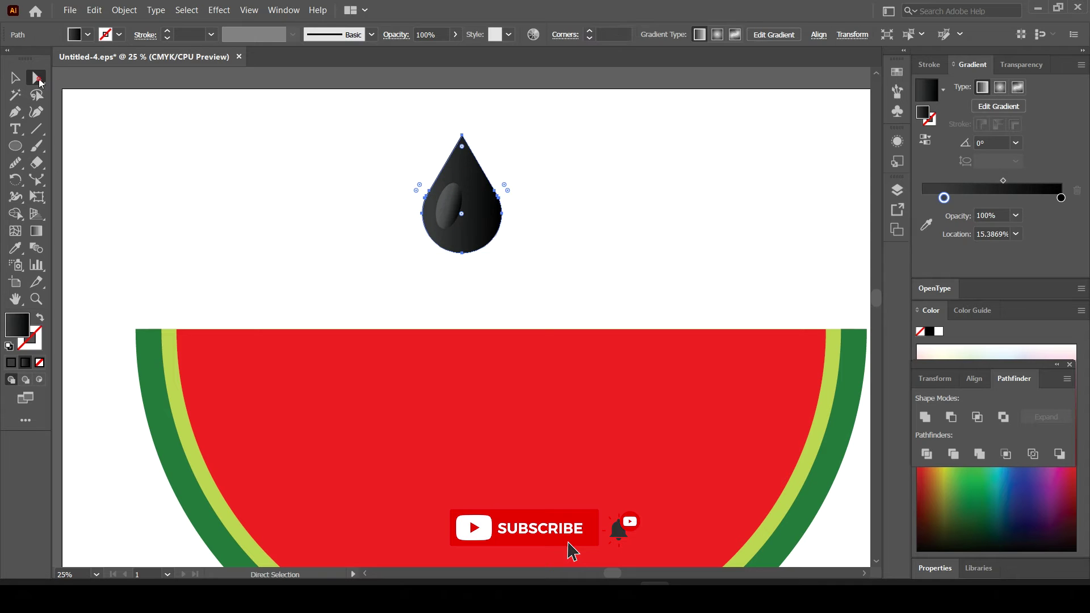
click(279, 161)
- Zoom out and move the finished seed onto the red watermelon flesh
key(v)
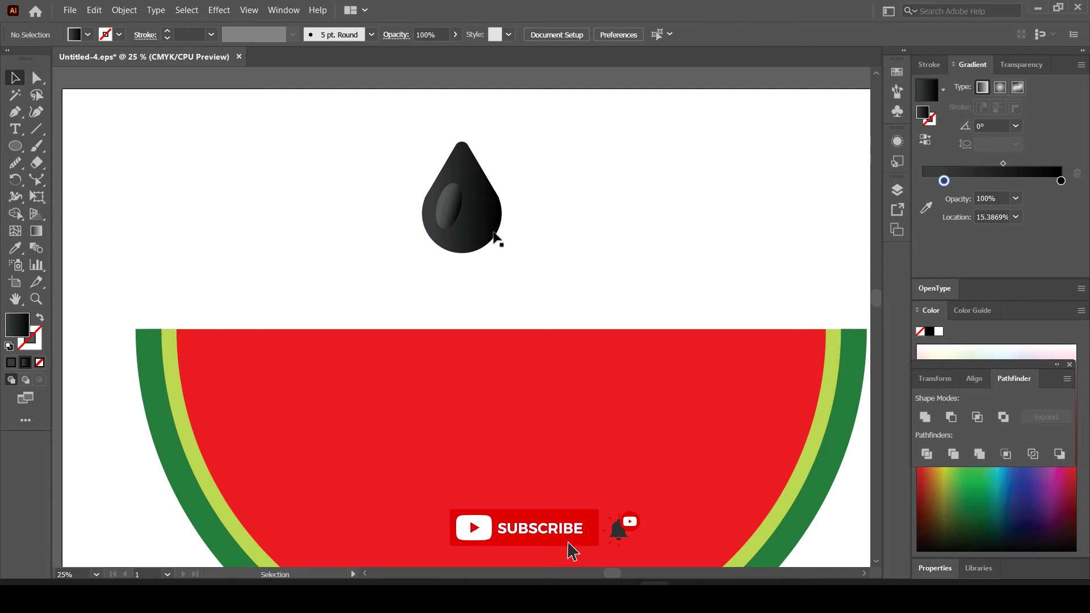
key(ctrl+minus)
key(ctrl+minus)
click(477, 274)
drag(477, 274, 382, 384)
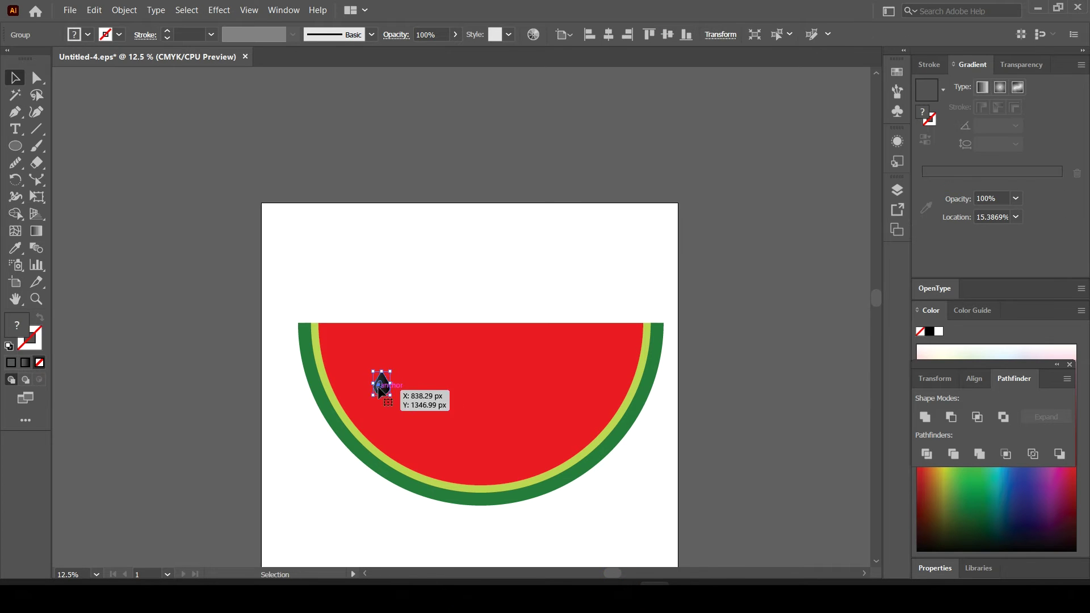
- Alt-drag seven seed copies so eight dark seeds are scattered across the red flesh
mouse_move(382, 385)
mouse_down()
mouse_move(421, 417)
mouse_move(483, 426)
mouse_move(557, 400)
mouse_move(464, 382)
mouse_move(433, 355)
mouse_move(537, 355)
mouse_up()
drag(556, 391, 561, 408)
drag(484, 423, 481, 434)
drag(551, 358, 559, 360)
drag(433, 353, 407, 348)
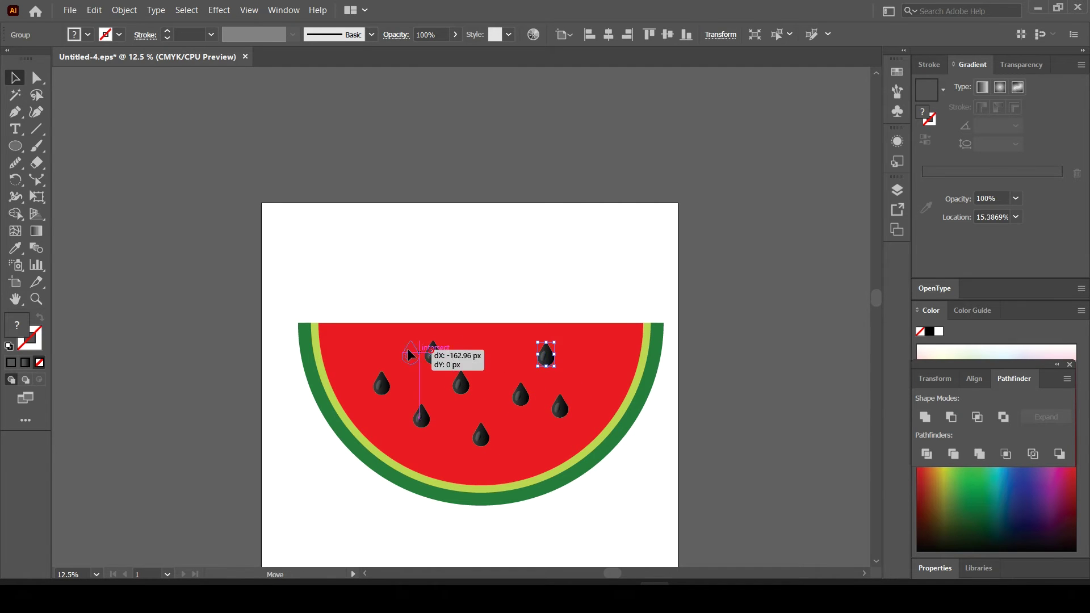
drag(422, 417, 422, 423)
scroll(552, 405, down, 3)
click(552, 405)
key(p)
scroll(546, 403, up, 1)
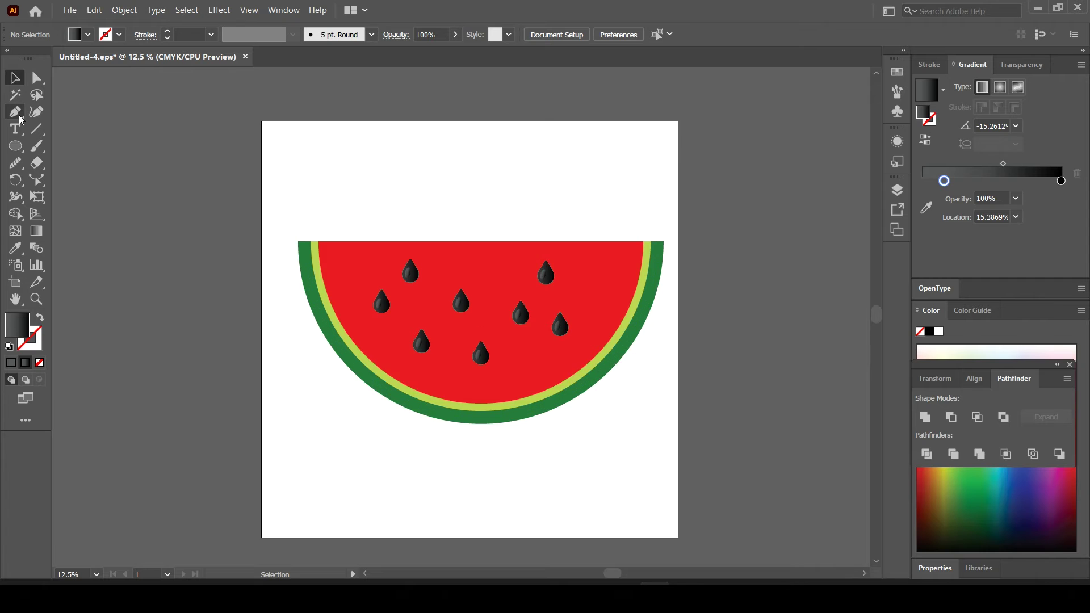
- Sample the dark green rind colour with the Eyedropper and set the fill to none
key(ctrl+plus)
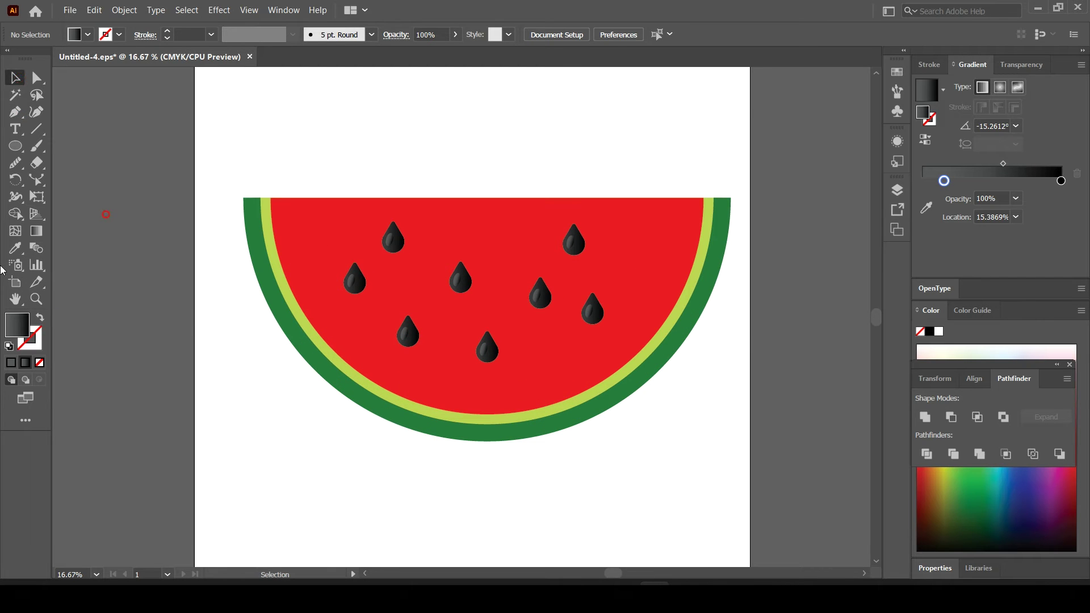
click(16, 247)
click(282, 313)
click(119, 34)
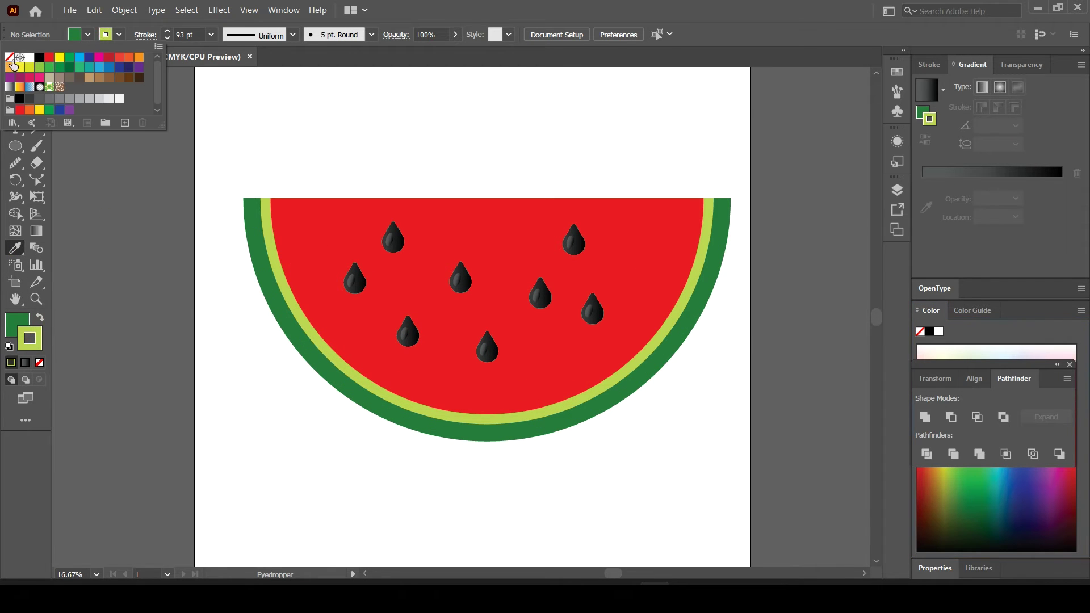
click(11, 63)
key(Escape)
key(shift+x)
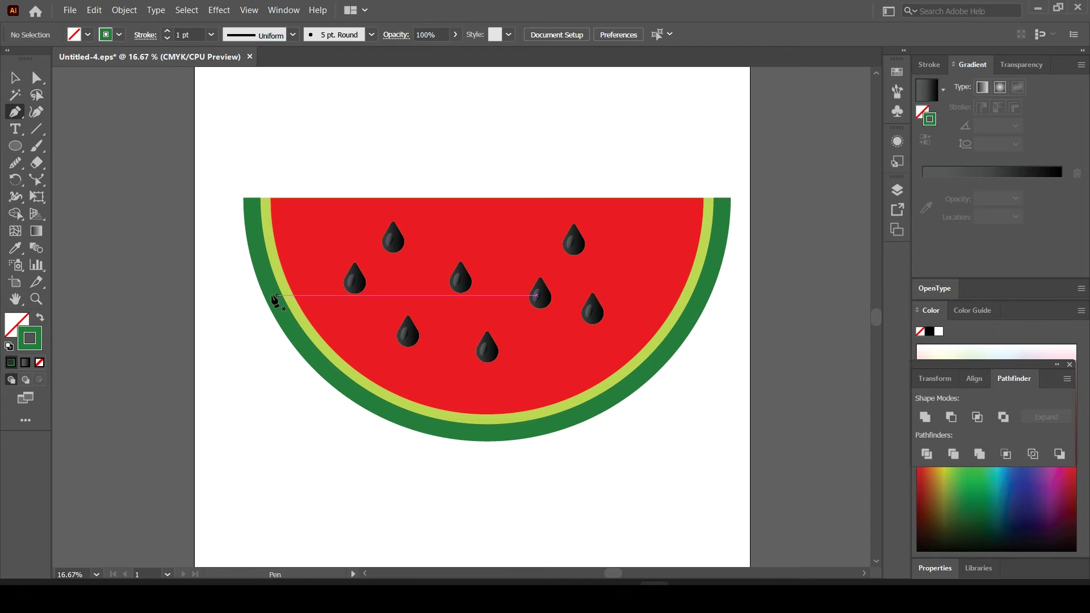
- Start the pen drip path on the rind's left and trace the first drips
click(266, 295)
scroll(322, 479, down, 2)
drag(302, 428, 340, 413)
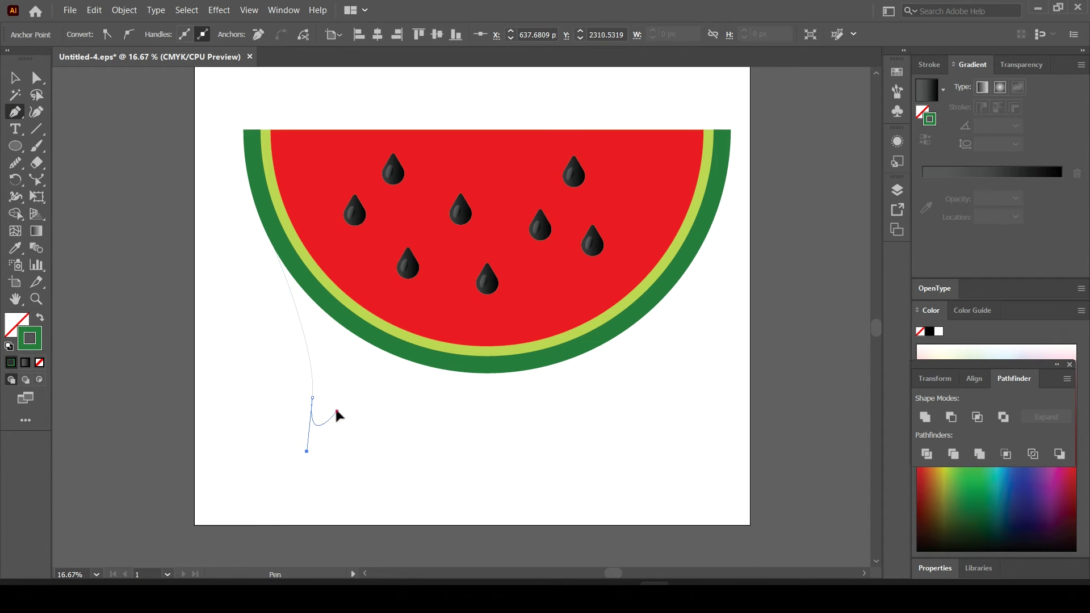
mouse_move(314, 298)
mouse_down()
mouse_move(341, 318)
mouse_move(344, 347)
mouse_move(339, 328)
mouse_up()
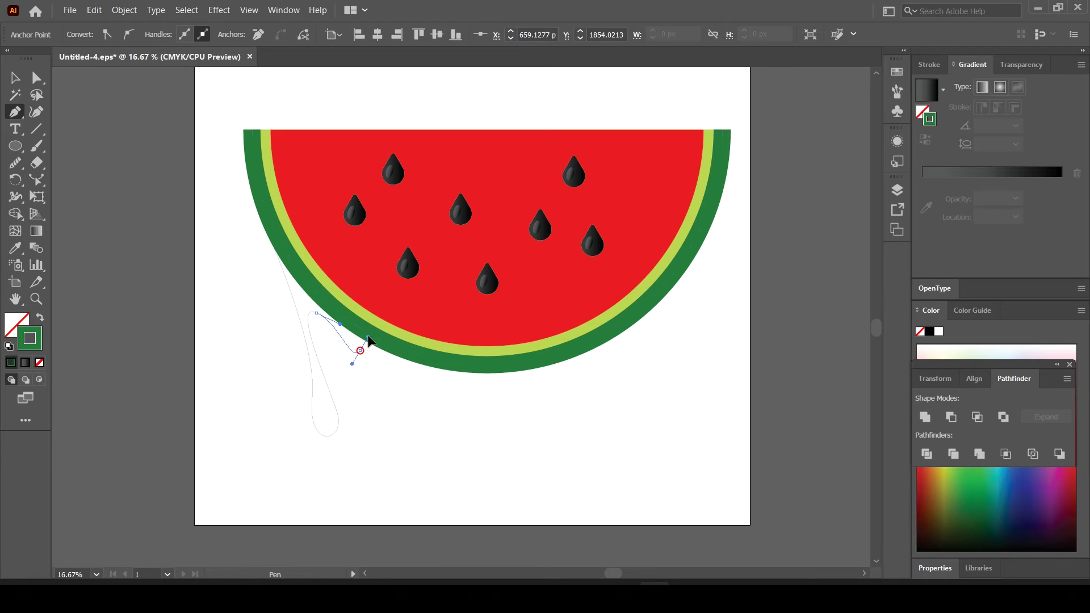
drag(376, 395, 401, 375)
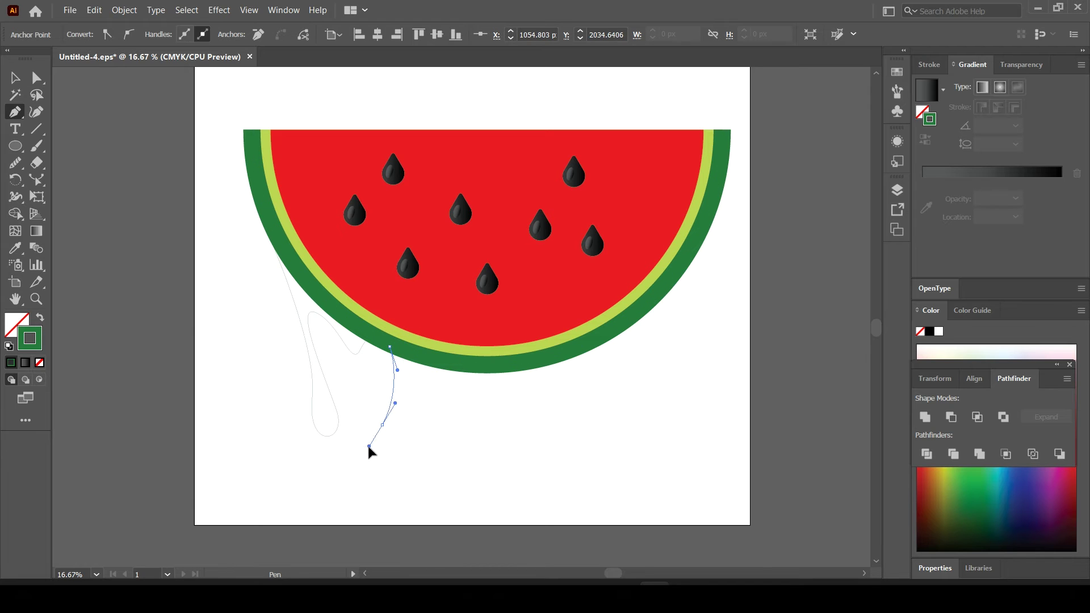
drag(408, 352, 420, 365)
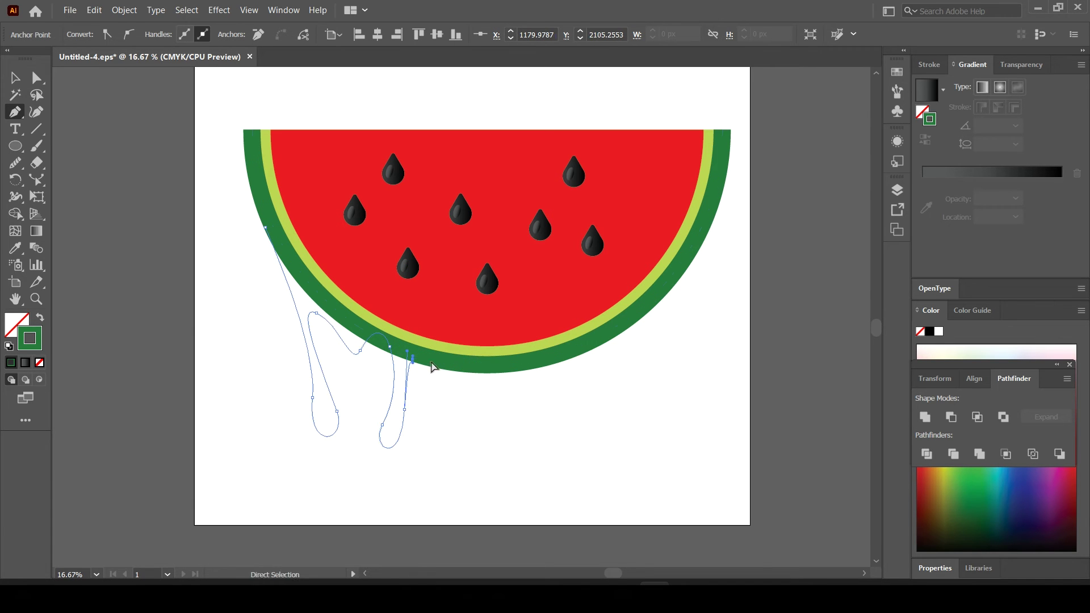
drag(421, 362, 446, 375)
drag(448, 444, 384, 525)
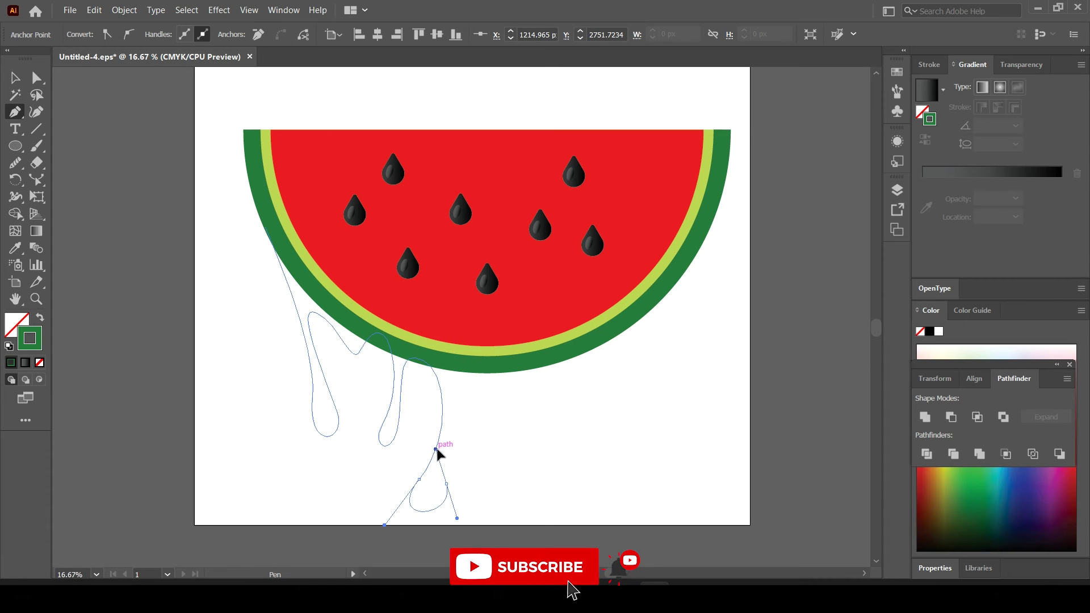
- Continue the path into a long central drip and a short U-shaped drip
ctrl+click(448, 392)
click(431, 367)
drag(449, 485, 429, 517)
drag(481, 473, 462, 440)
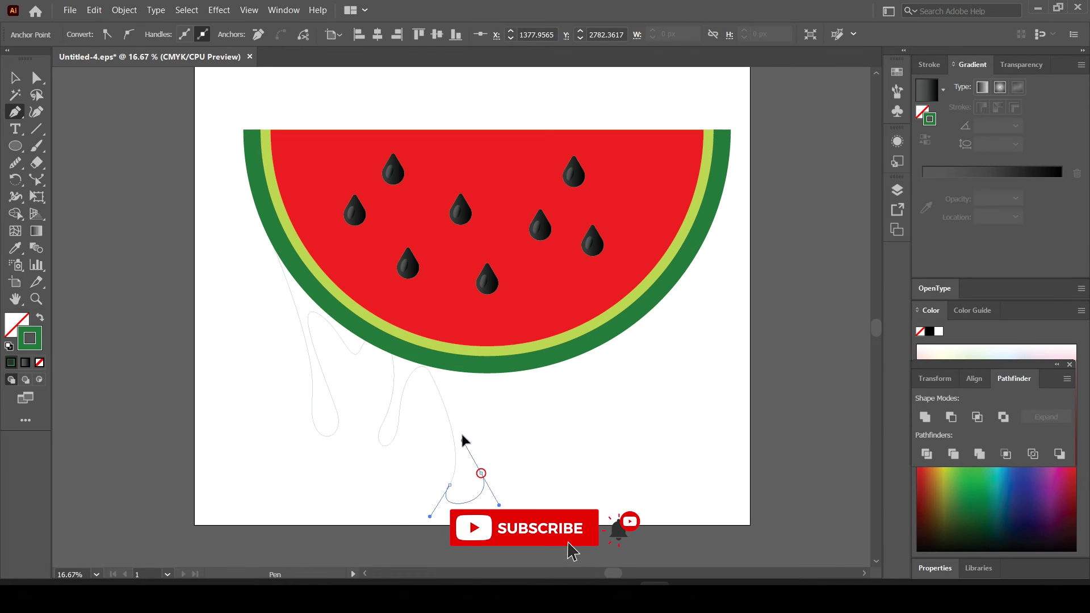
drag(473, 477, 453, 424)
mouse_move(483, 377)
mouse_down()
mouse_move(502, 392)
mouse_move(512, 383)
mouse_up()
mouse_move(510, 423)
mouse_down()
mouse_move(502, 440)
mouse_move(514, 388)
mouse_up()
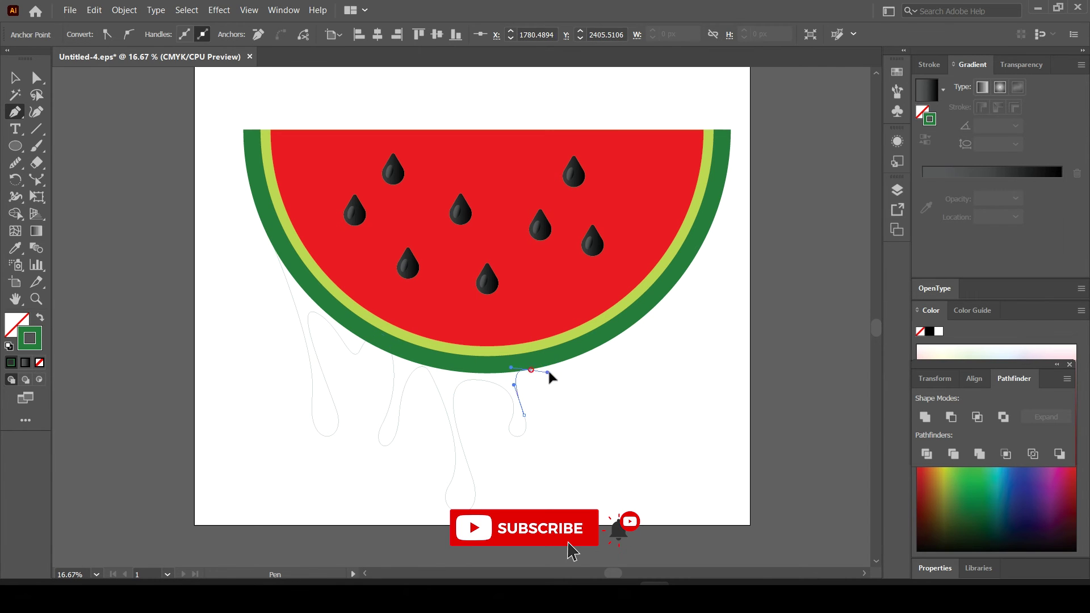
- Trace the rightmost drip up to the rind and close the path at its start
mouse_move(573, 454)
mouse_down()
mouse_move(588, 425)
mouse_move(595, 482)
mouse_move(604, 443)
mouse_up()
key(ctrl+z)
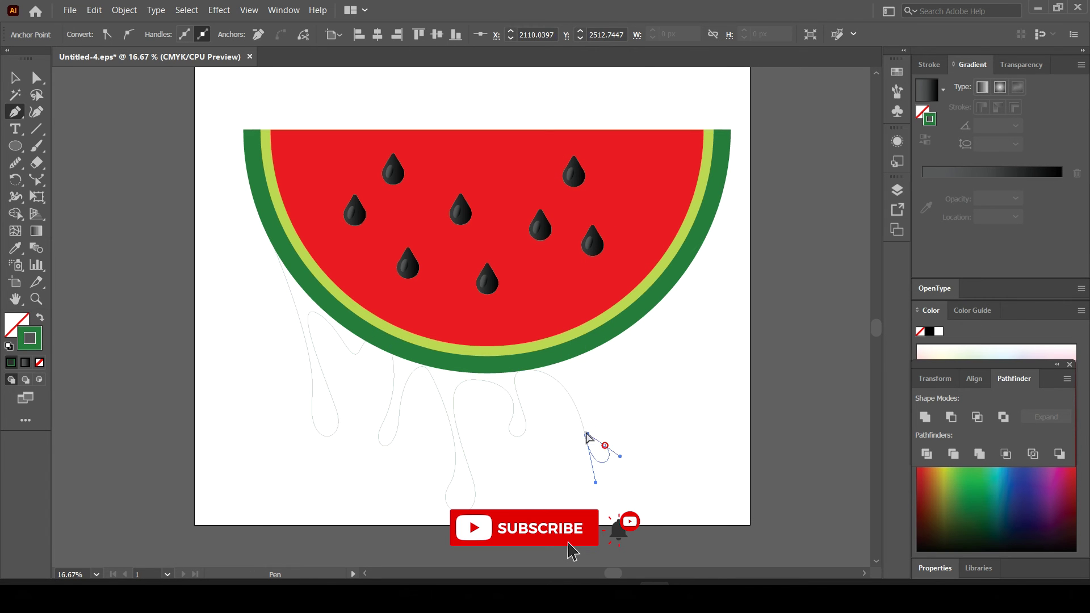
mouse_move(576, 365)
mouse_down()
mouse_move(591, 343)
mouse_move(638, 358)
mouse_up()
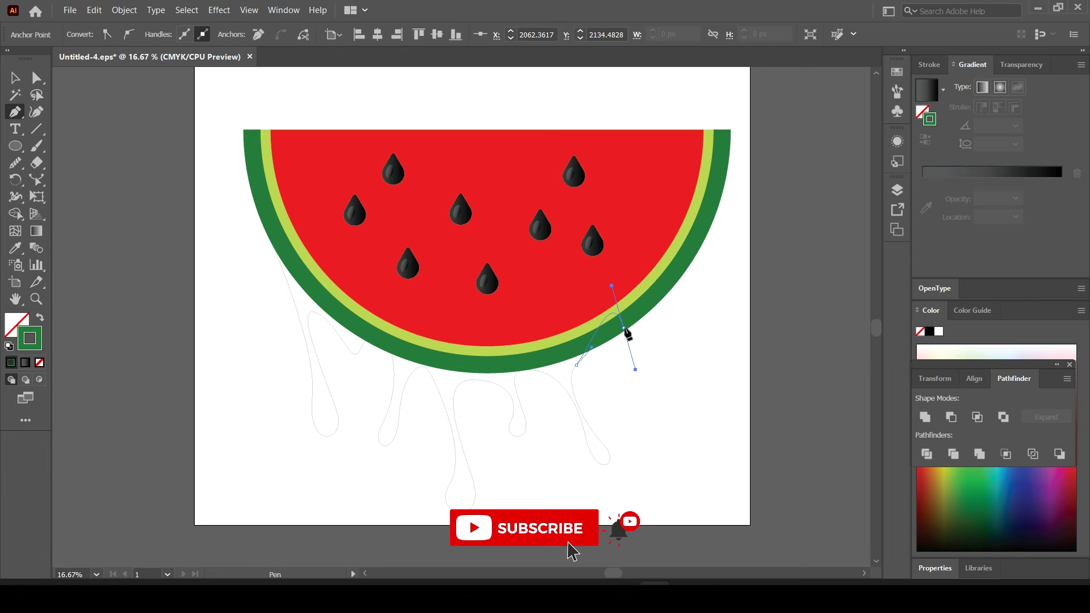
key(ctrl+z)
drag(637, 375, 636, 400)
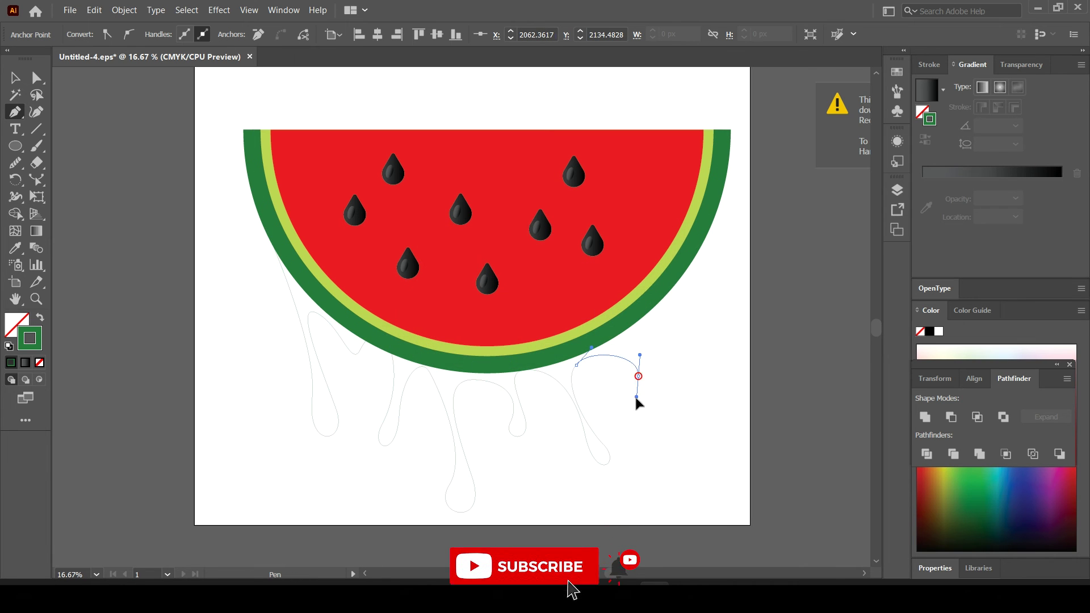
mouse_move(646, 448)
mouse_down()
mouse_move(656, 413)
mouse_move(666, 438)
mouse_up()
drag(675, 282, 684, 277)
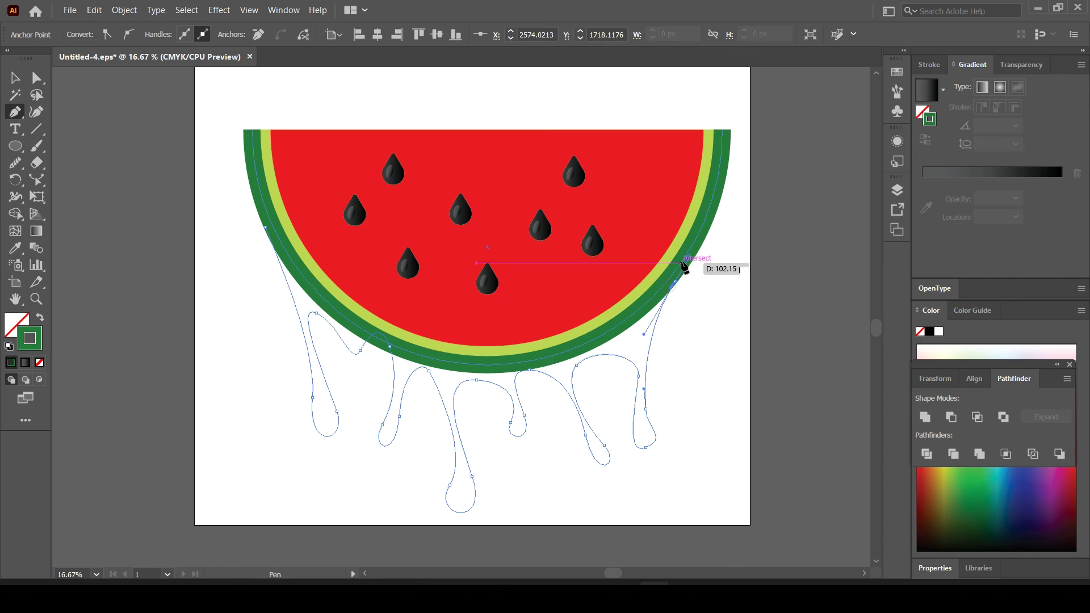
key(ctrl+z)
drag(644, 387, 641, 408)
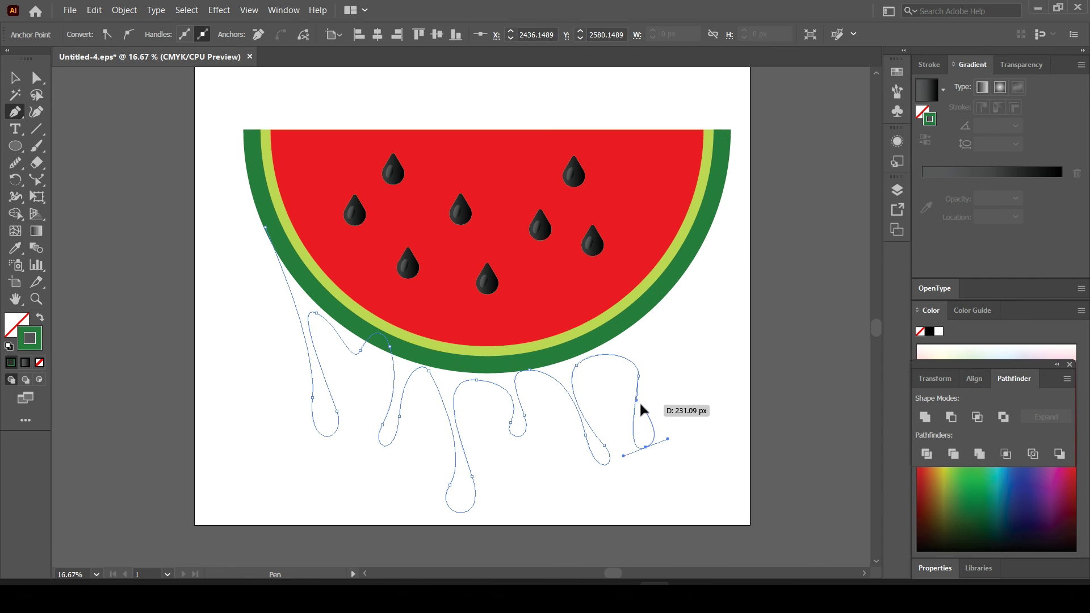
click(636, 367)
drag(673, 287, 702, 251)
drag(562, 358, 520, 362)
- Zoom in on the drip shape and move its left notch anchor up and left
key(v)
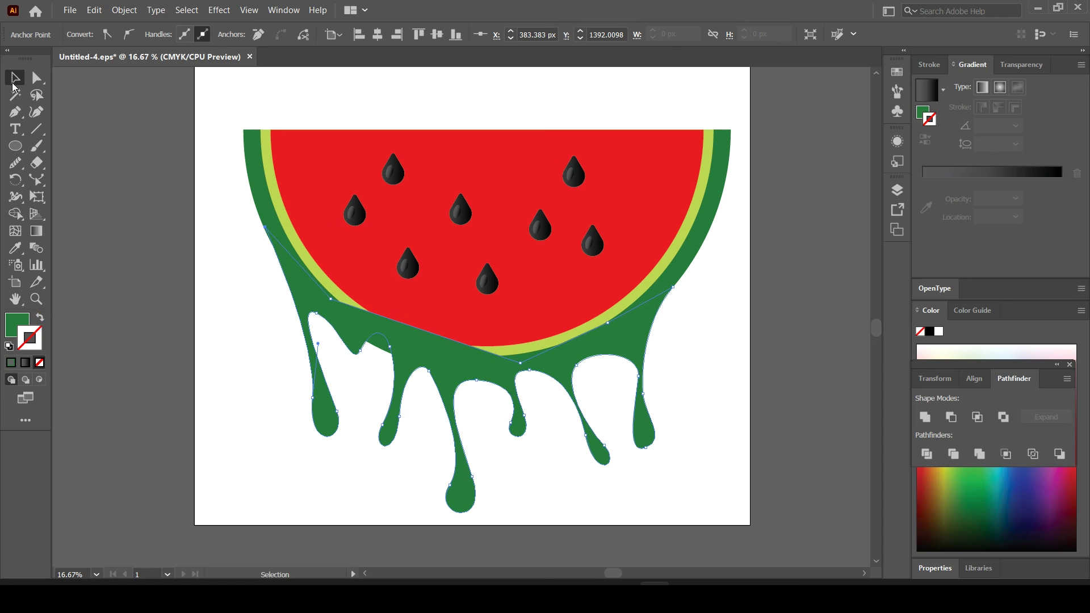
click(745, 379)
scroll(611, 392, down, 1)
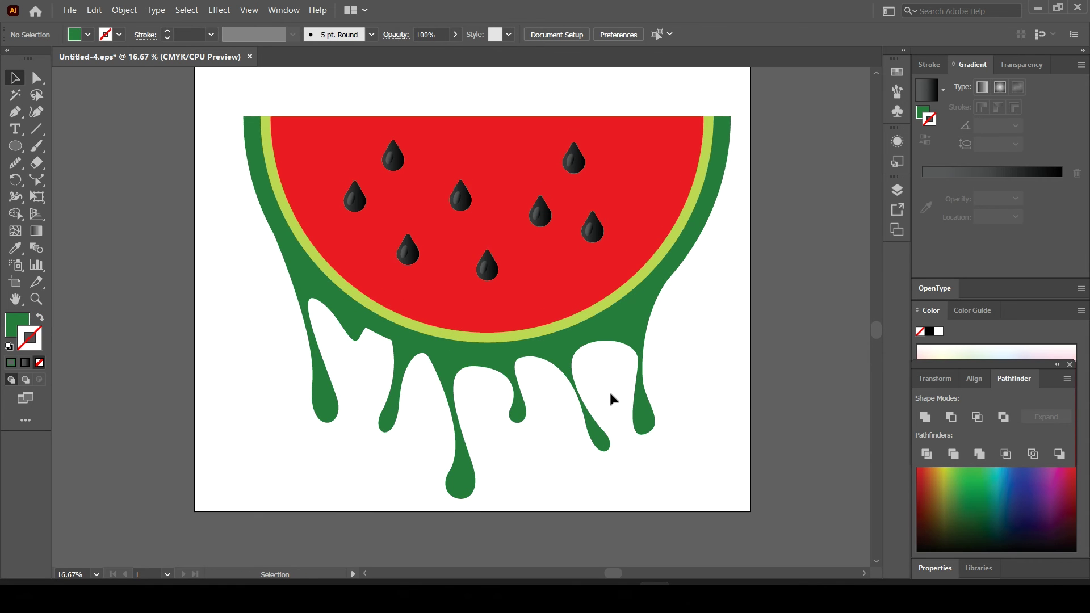
key(ctrl+minus)
key(ctrl+minus)
key(ctrl+equal)
click(476, 347)
key(ctrl+equal)
key(a)
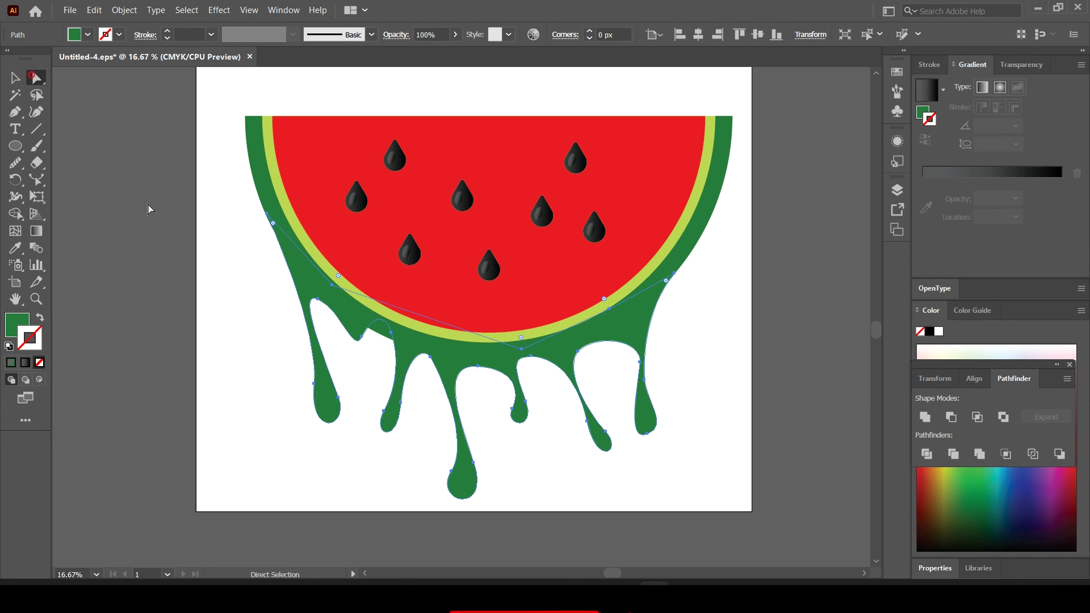
click(391, 335)
mouse_move(361, 338)
mouse_down()
mouse_move(347, 332)
mouse_move(388, 336)
mouse_up()
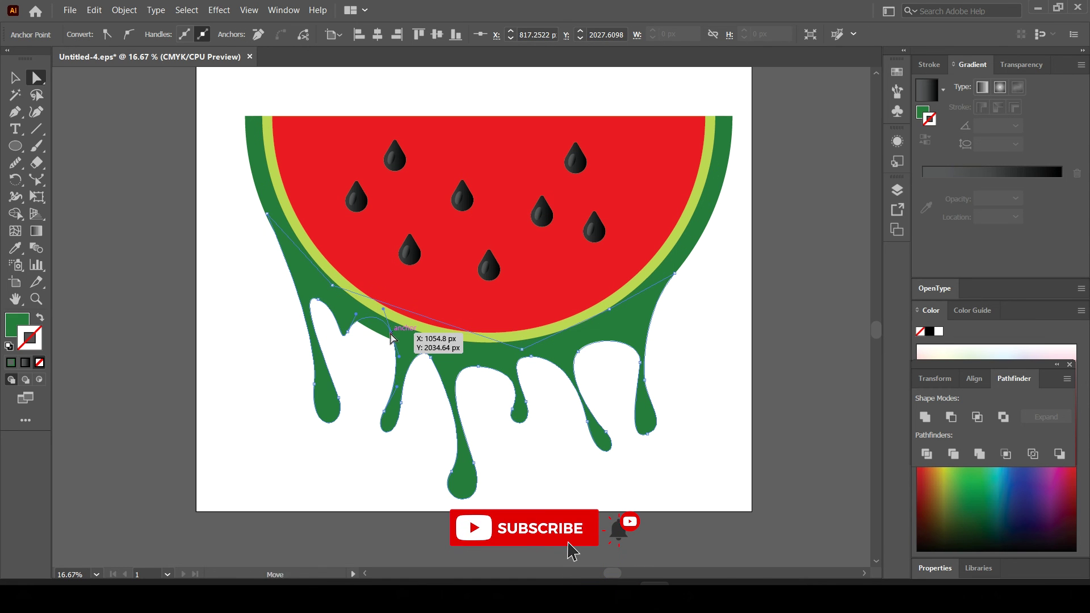
- Pull the drip's right-side anchor up toward the rind
click(548, 445)
scroll(561, 417, up, 1)
click(652, 351)
drag(675, 287, 685, 277)
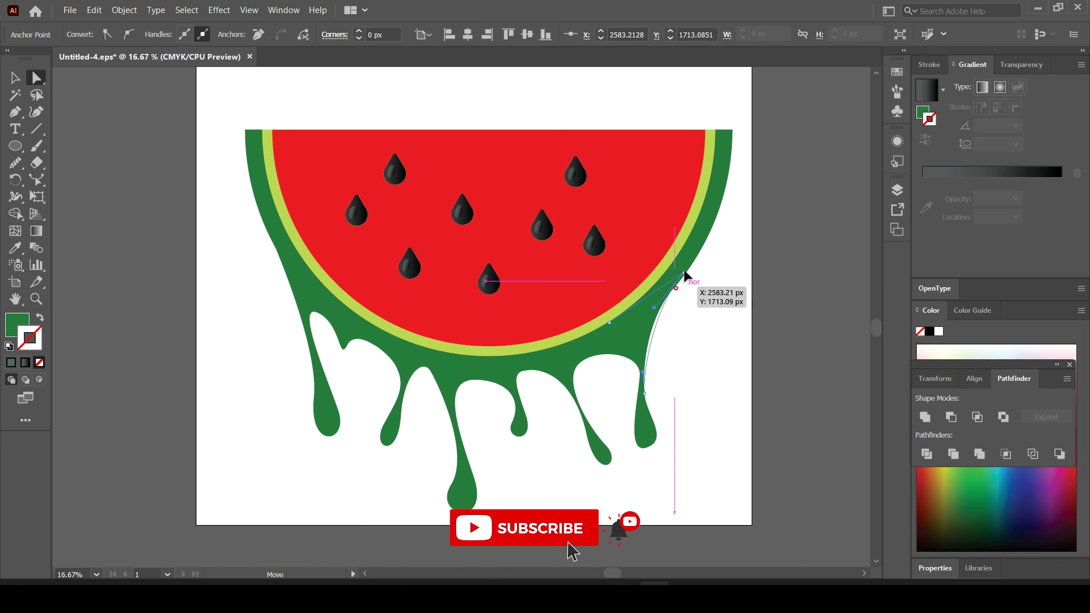
click(676, 441)
click(652, 340)
- Smooth the curve of the drip's left notch with the Smooth tool
click(13, 177)
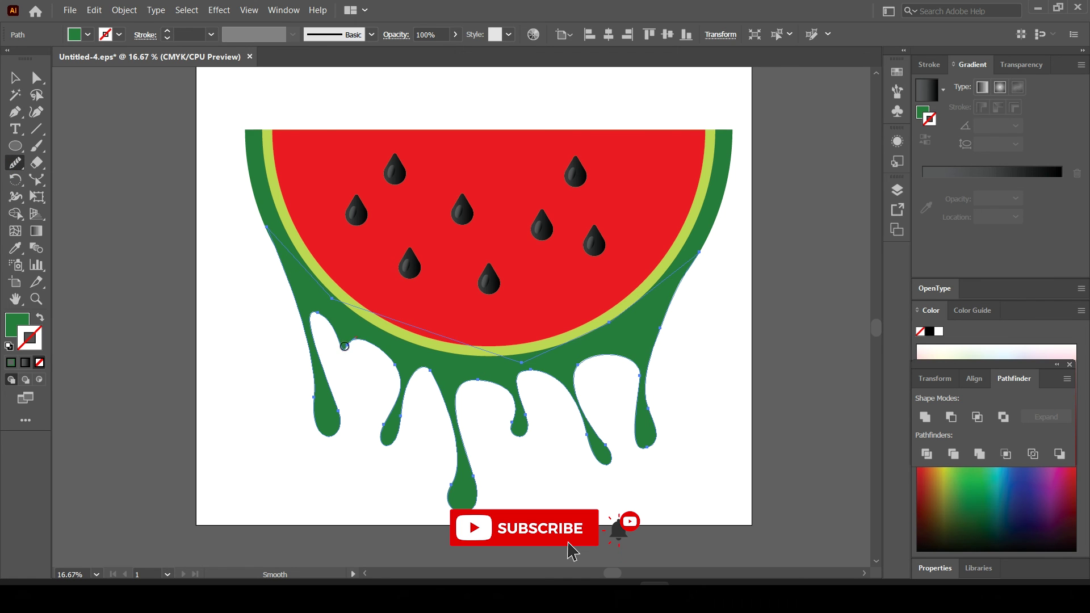
drag(356, 337, 352, 351)
key(v)
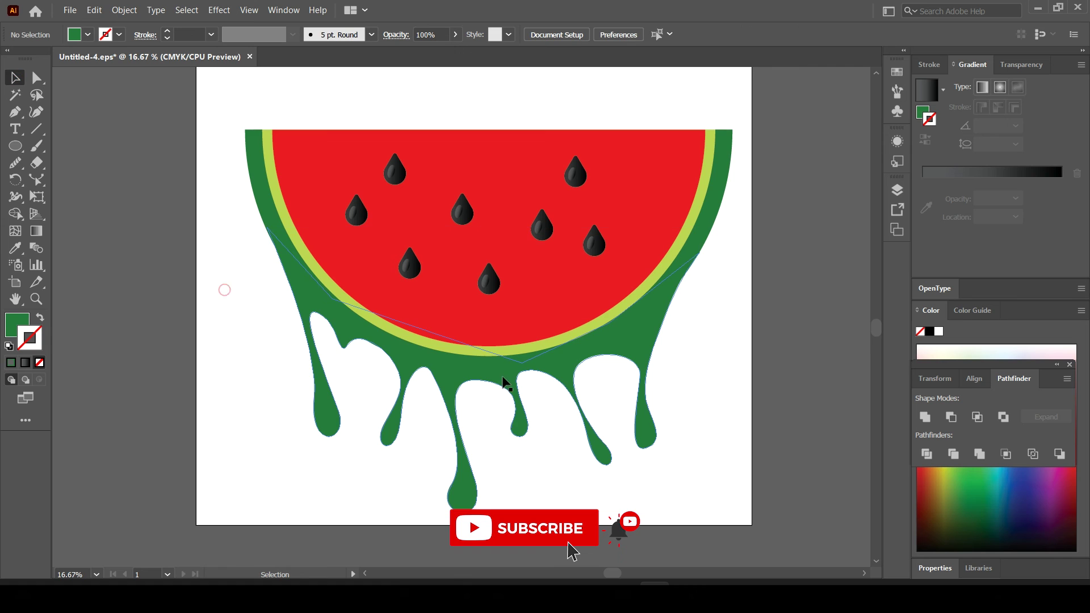
scroll(511, 370, down, 2)
- Draw a rectangle covering the whole artboard and send it behind the watermelon
scroll(511, 370, up, 1)
mouse_move(302, 139)
mouse_down()
mouse_move(563, 337)
mouse_move(545, 319)
mouse_up()
click(433, 151)
drag(15, 146, 49, 146)
drag(264, 98, 681, 513)
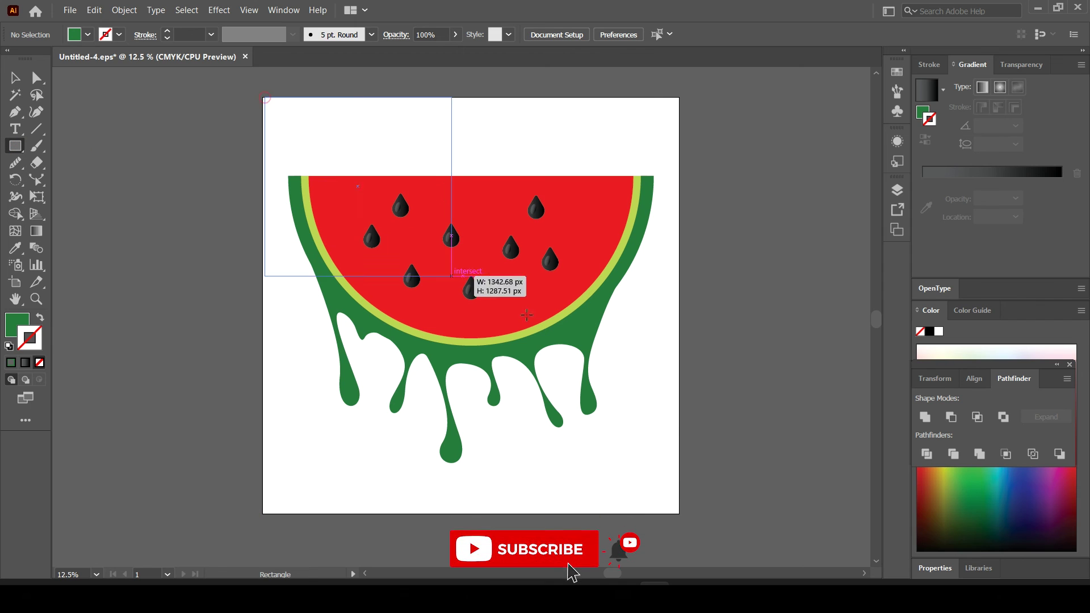
key(v)
drag(597, 196, 596, 195)
key(ctrl+shift+bracketleft)
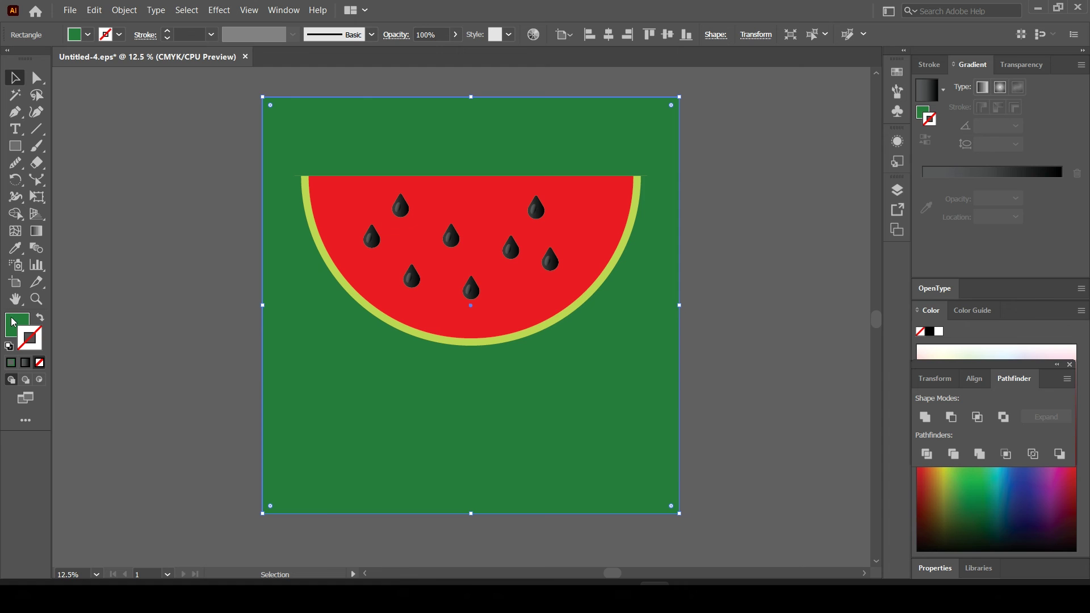
- Fill the background rectangle with pale green, trying b5dcab and c8ffae before settling on e6f2d4
double_click(17, 324)
text(b5dcab)
key(Return)
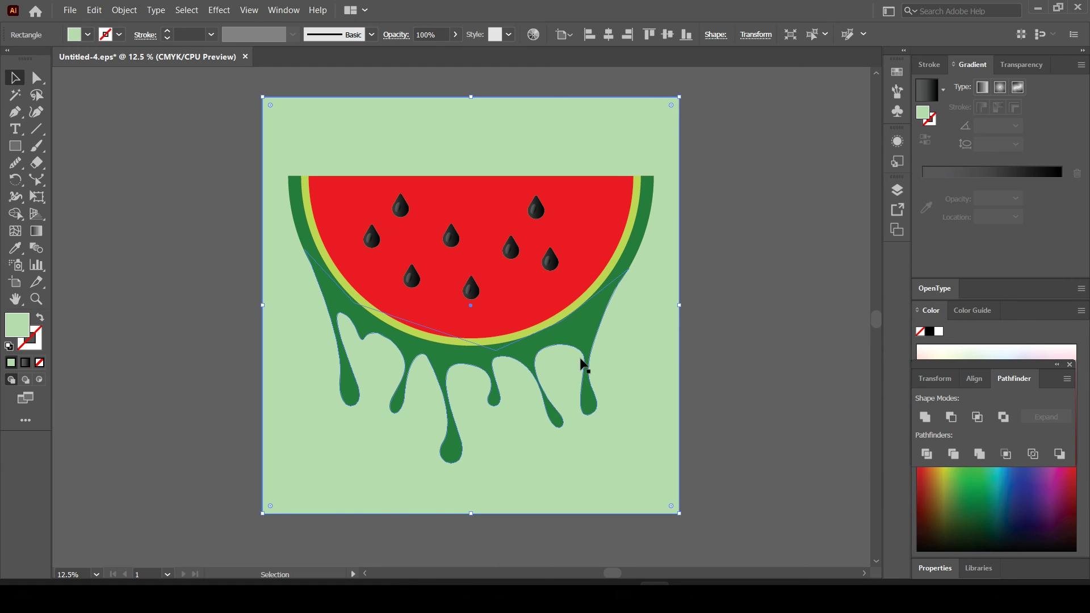
double_click(17, 325)
text(c8ffae)
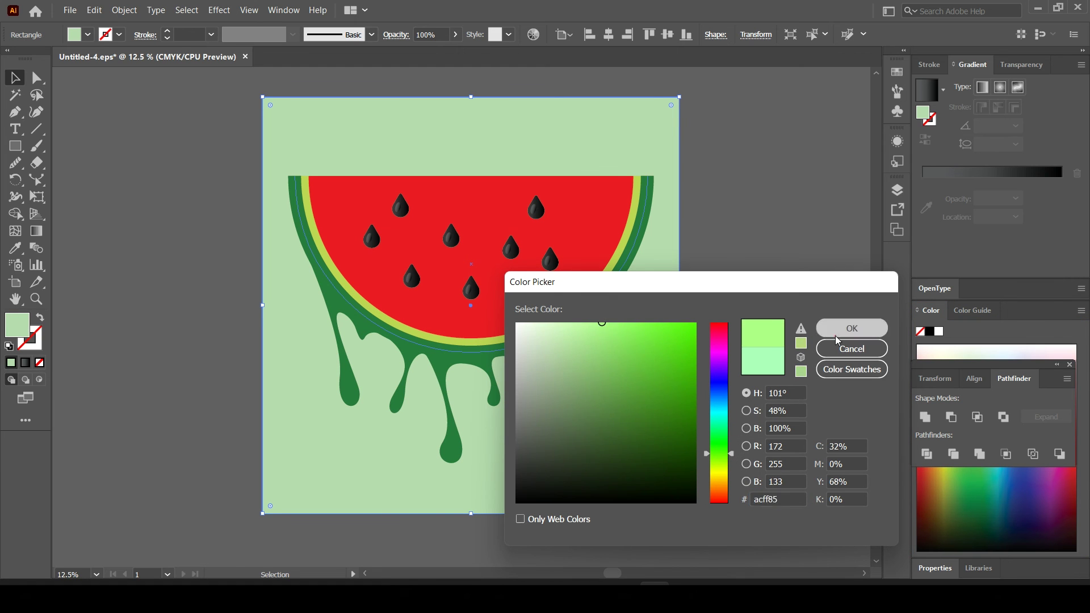
click(837, 335)
double_click(17, 325)
text(e6f2d4)
key(Return)
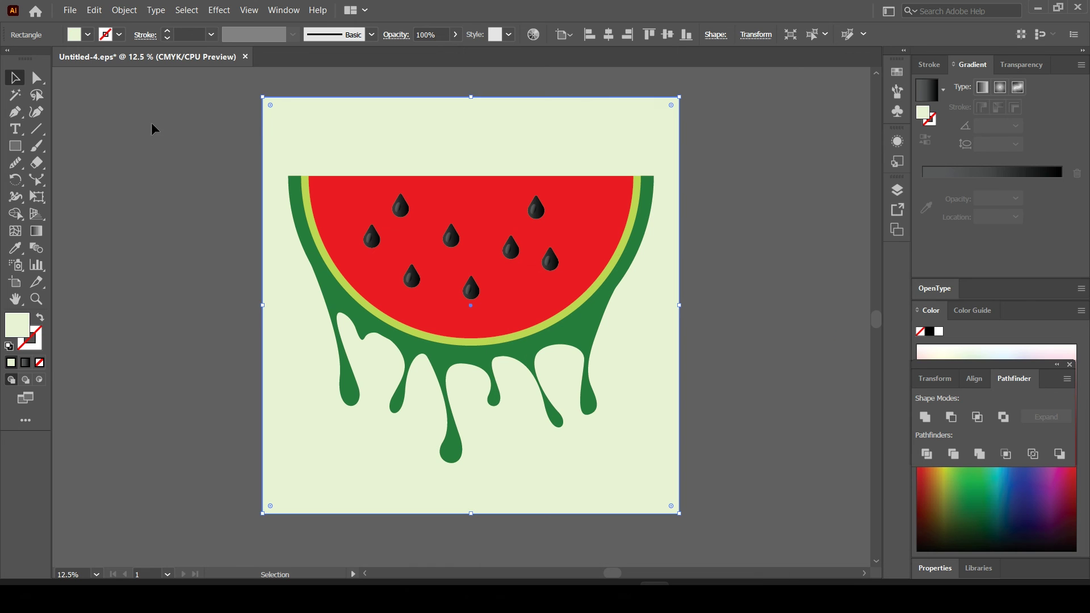